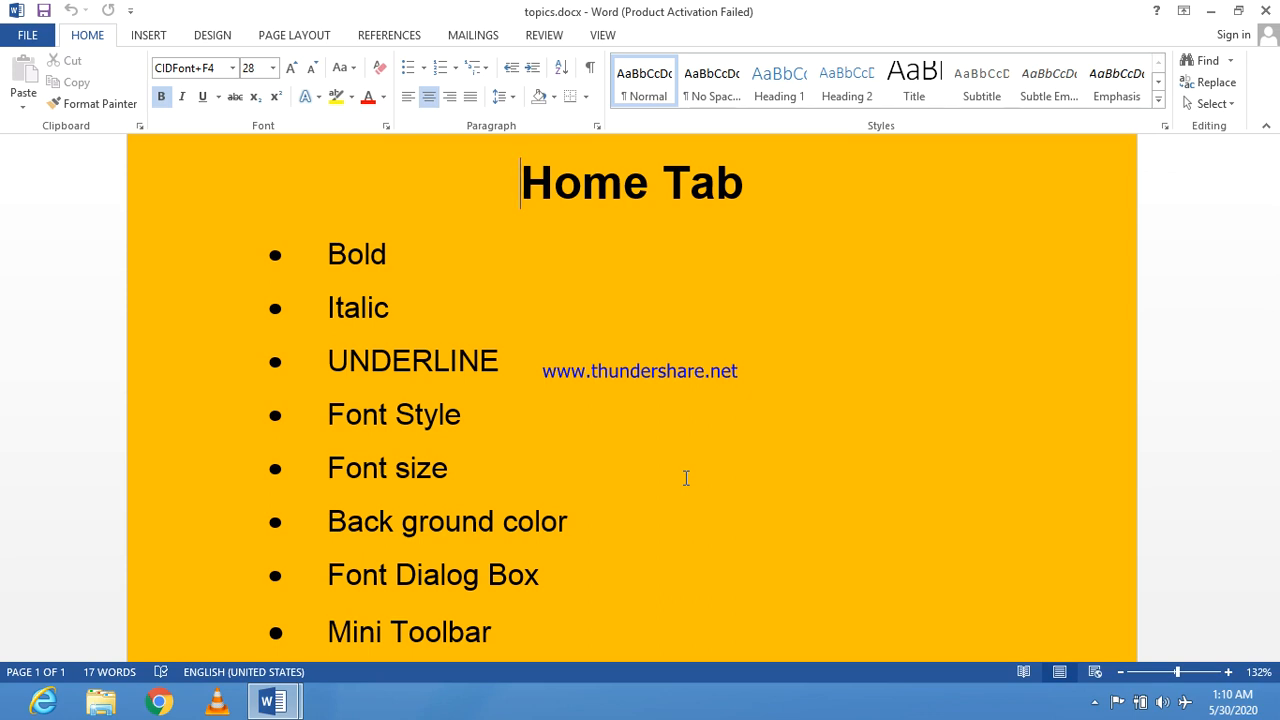
left_click_drag(522, 188, 789, 231)
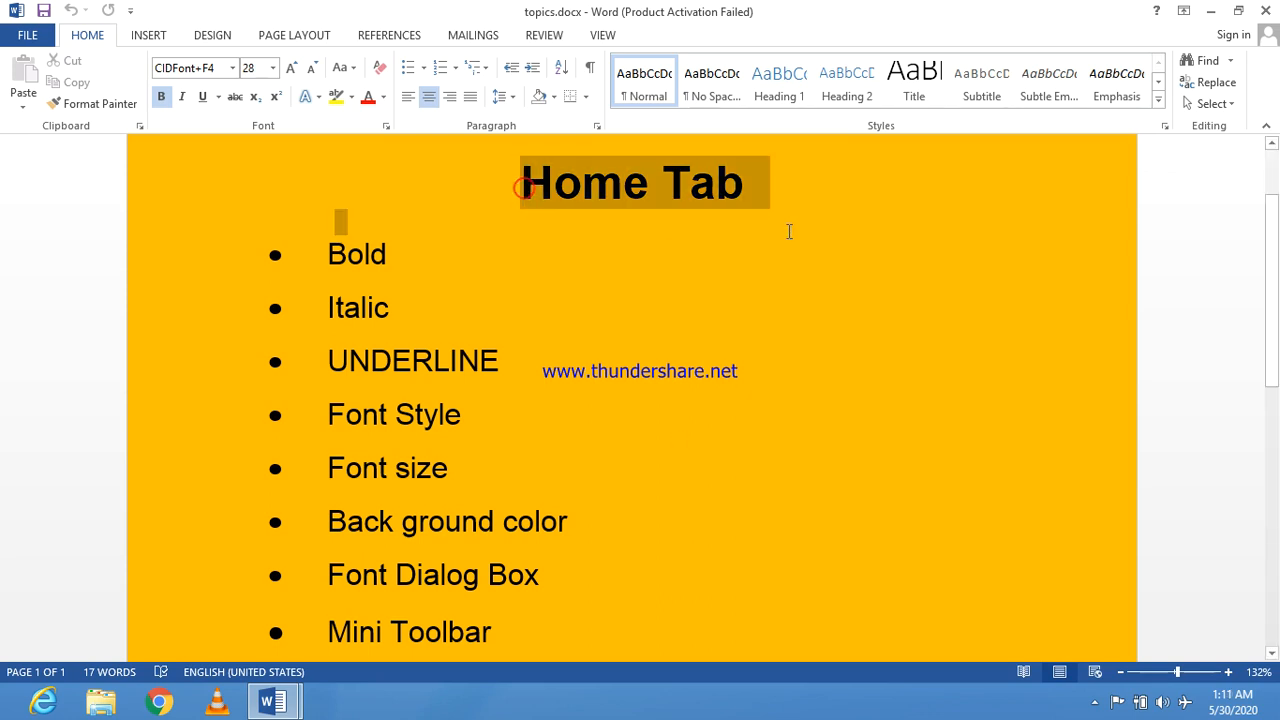
left_click(640, 316)
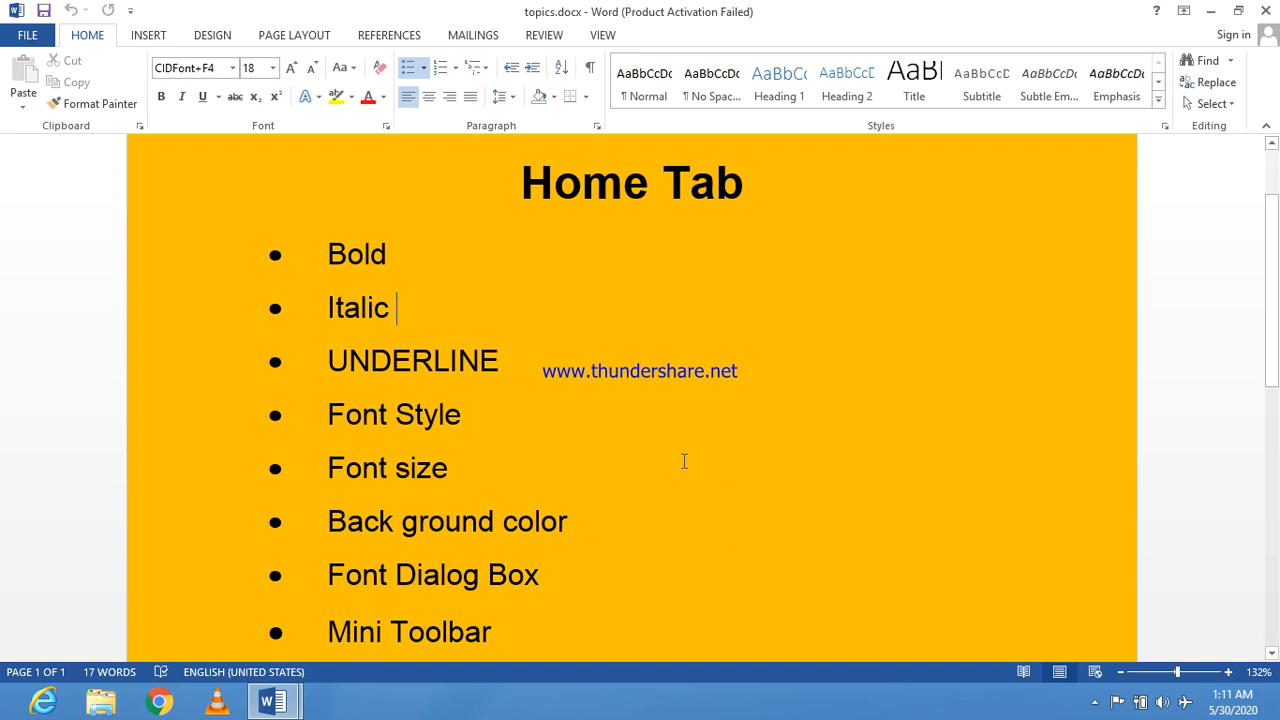
left_click_drag(322, 252, 394, 248)
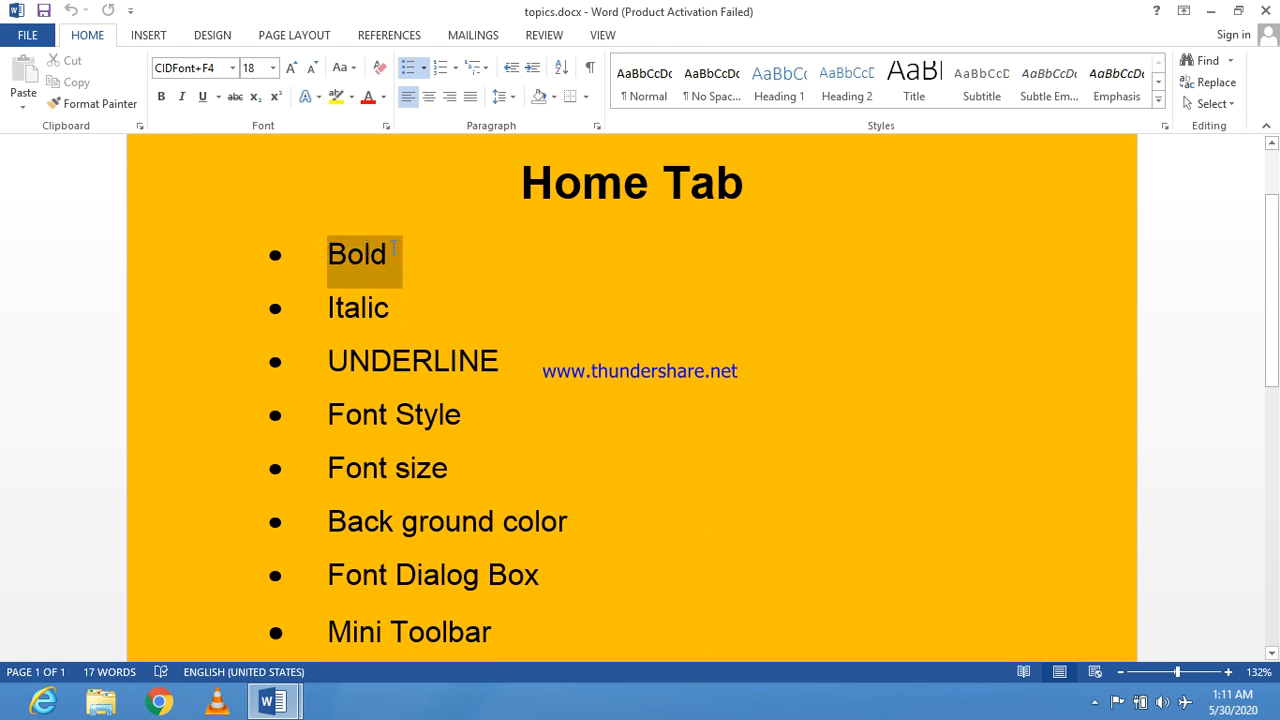
left_click(430, 302)
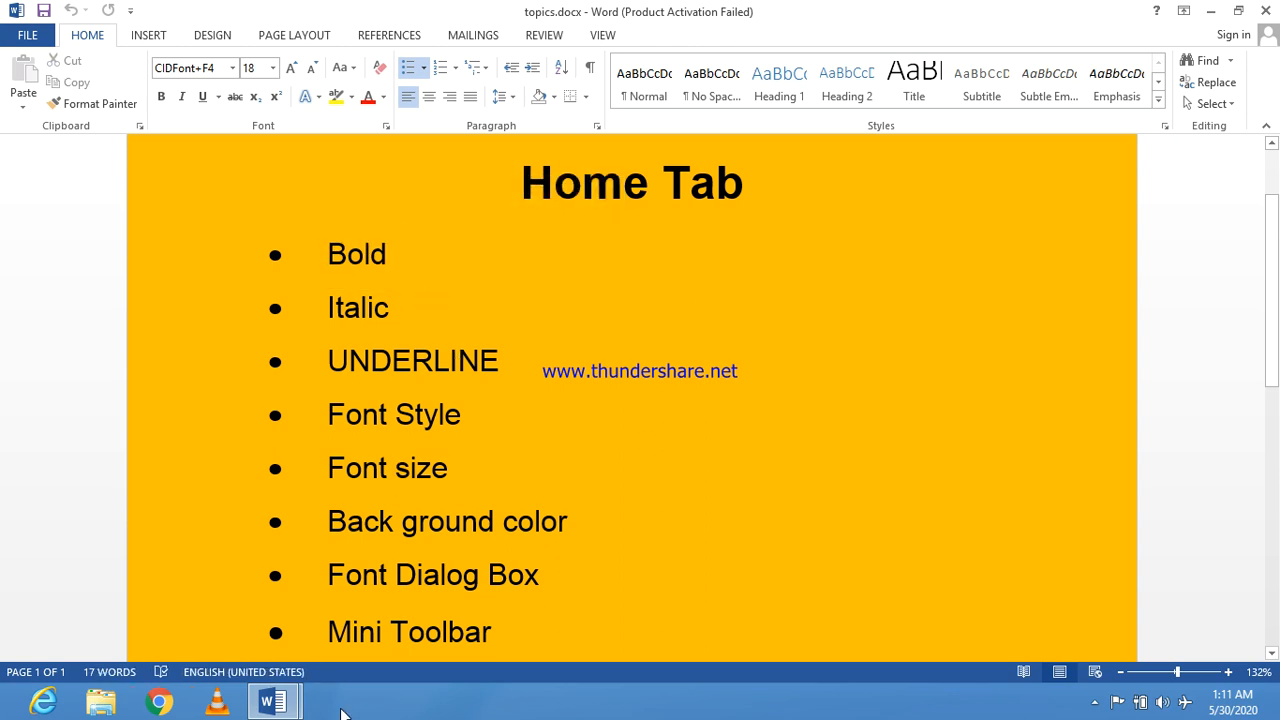
Step: Switch to home task.docx and make the word "college" at the start of the first sentence bold
mouse_move(275, 705)
left_click(203, 600)
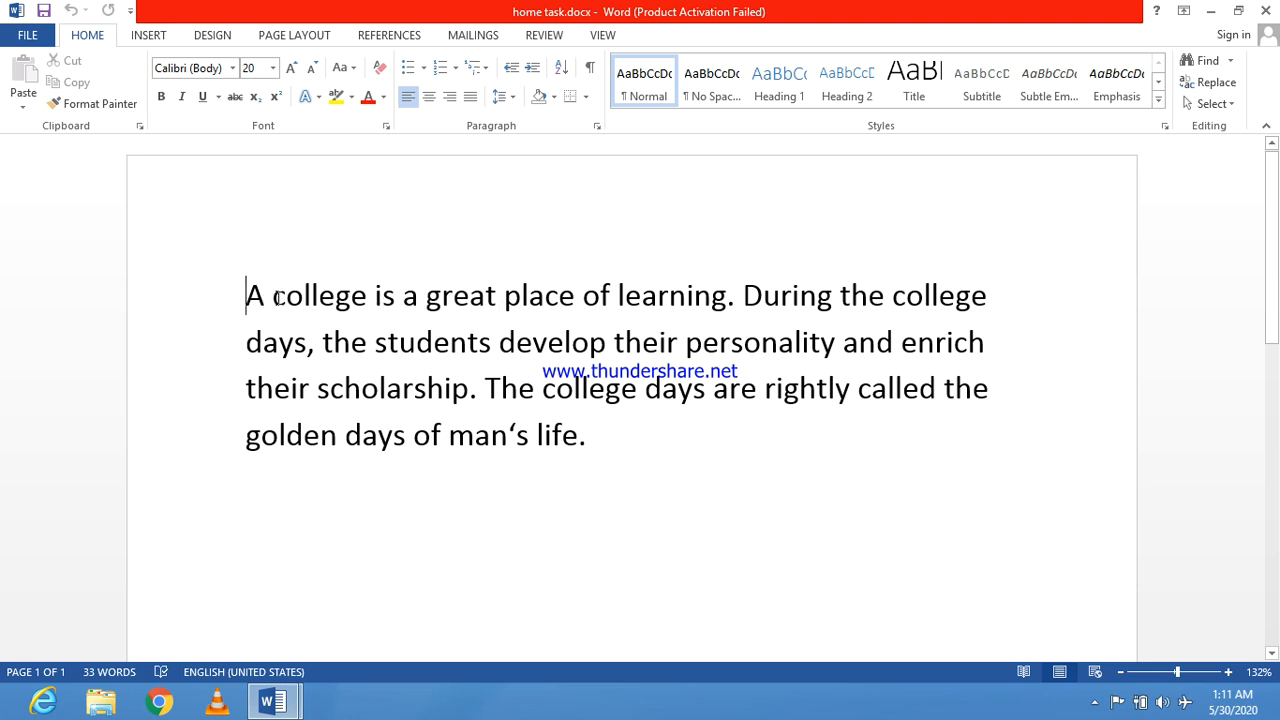
left_click_drag(277, 296, 366, 296)
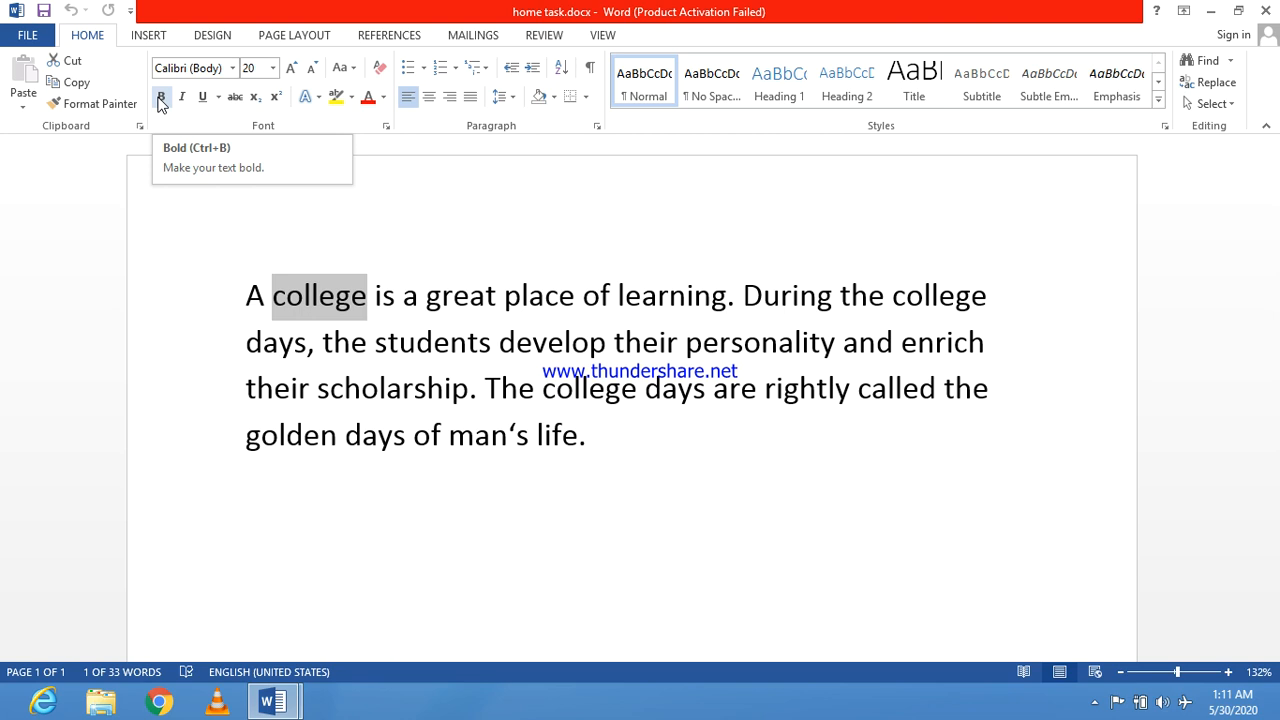
left_click(165, 102)
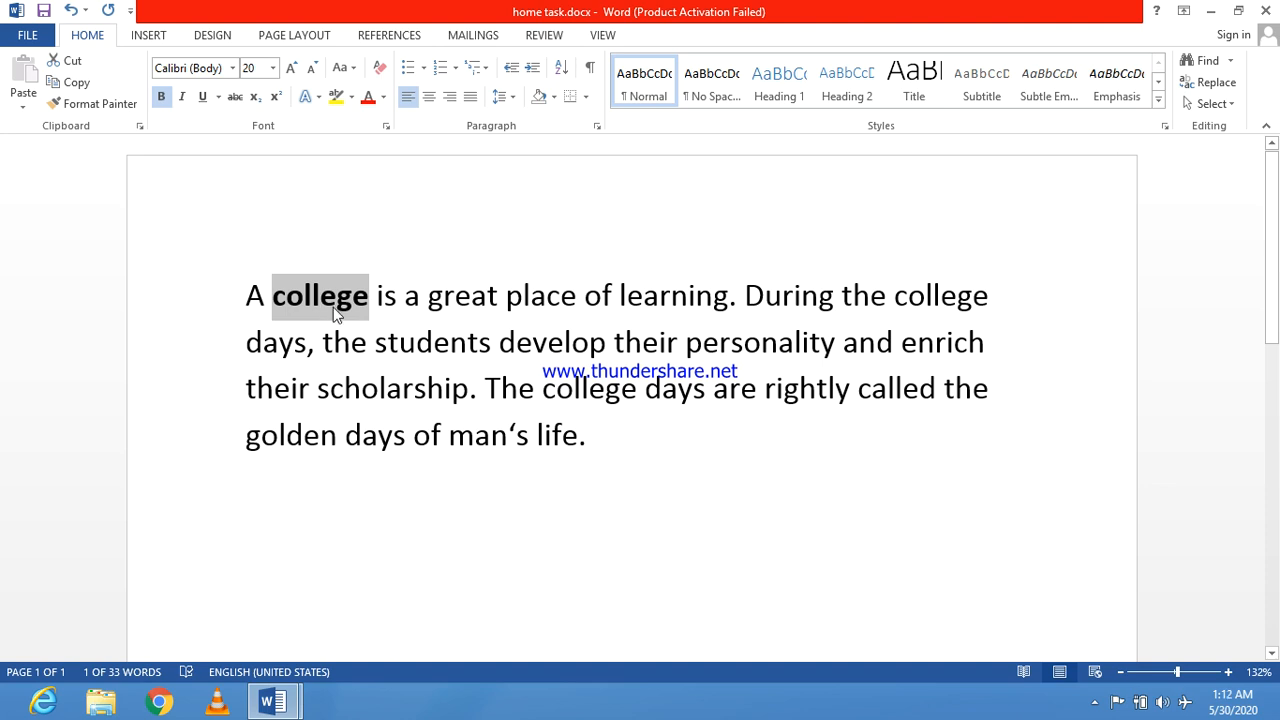
left_click(498, 331)
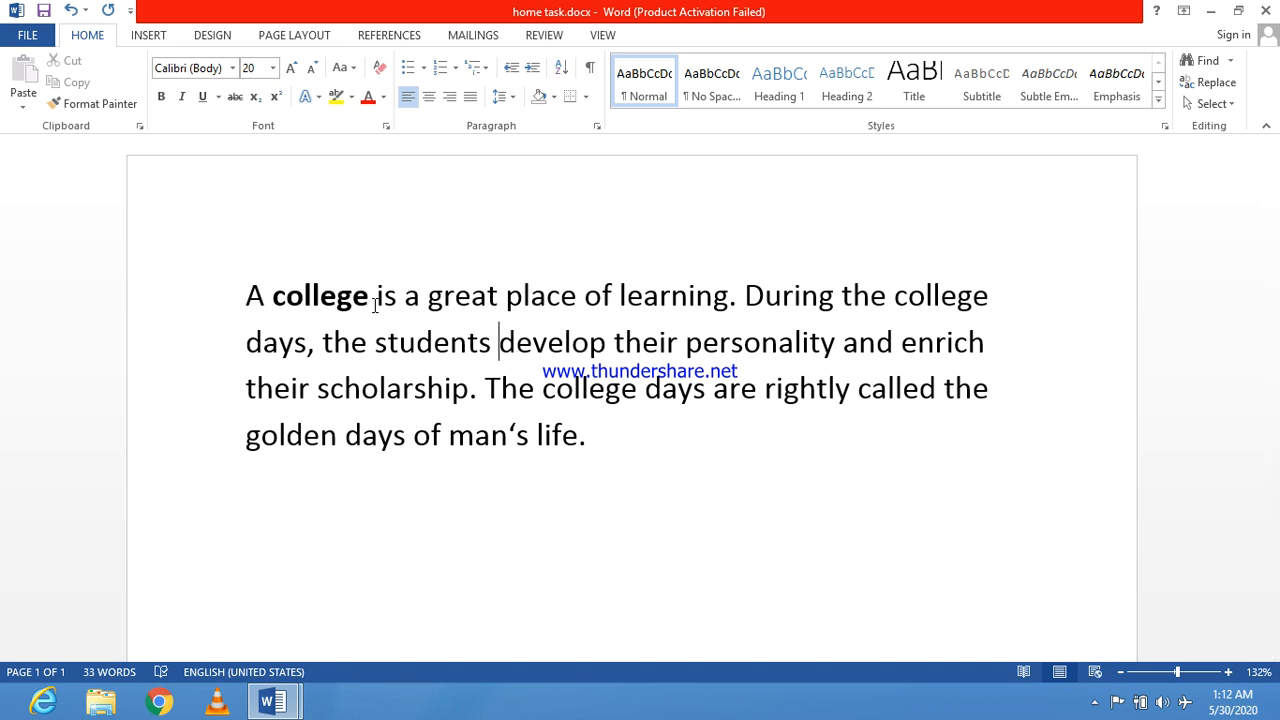
left_click(274, 298)
left_click_drag(274, 298, 377, 298)
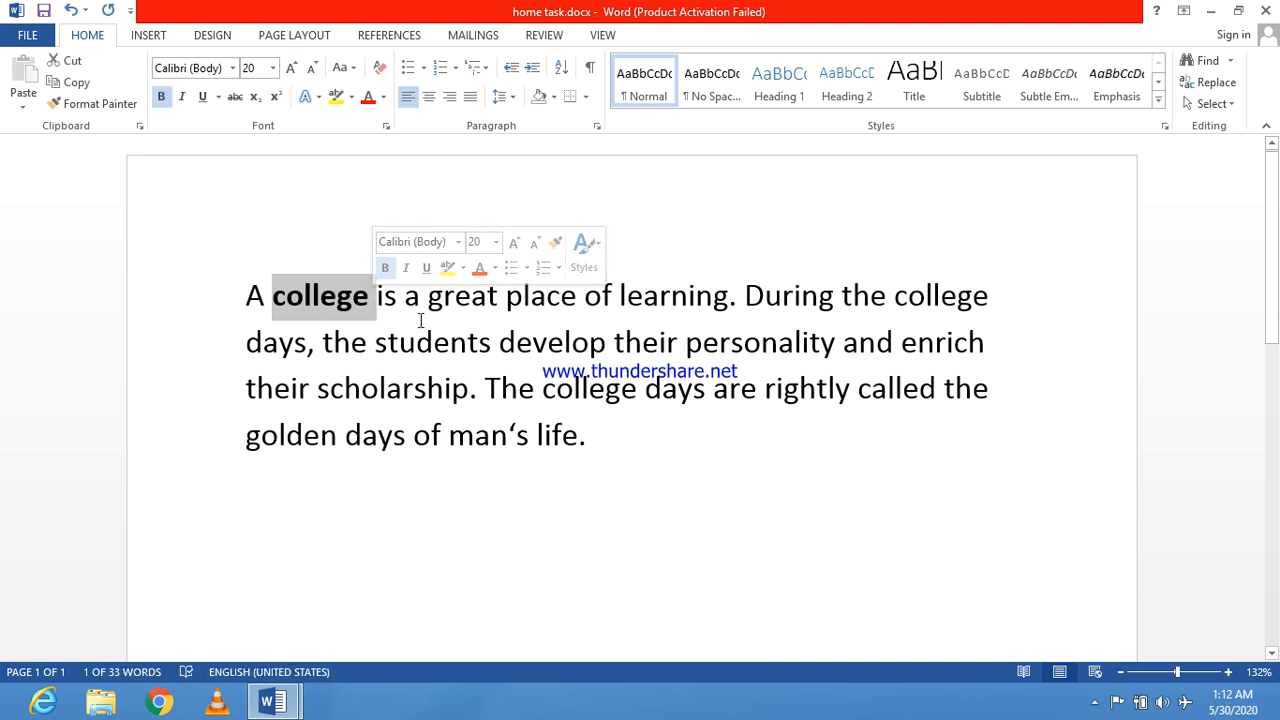
left_click(448, 343)
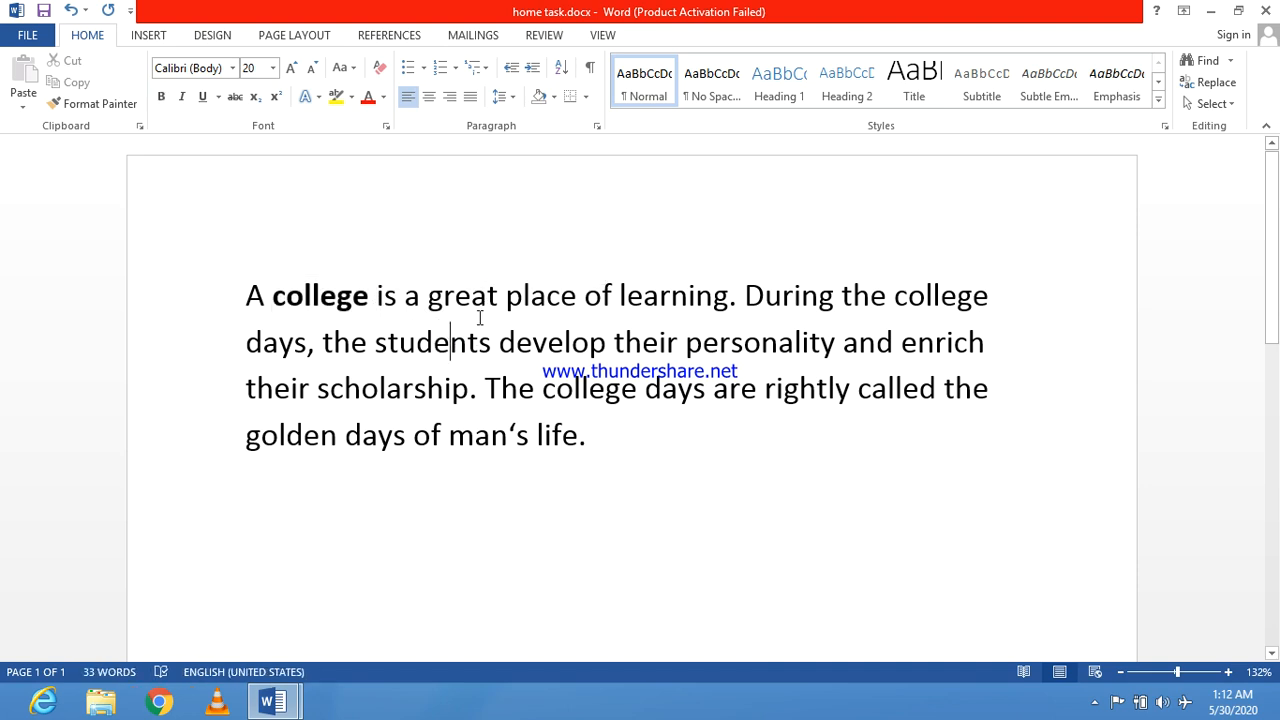
Step: Highlight the Italic entry in the topics.docx list and return to home task.docx
left_click(277, 700)
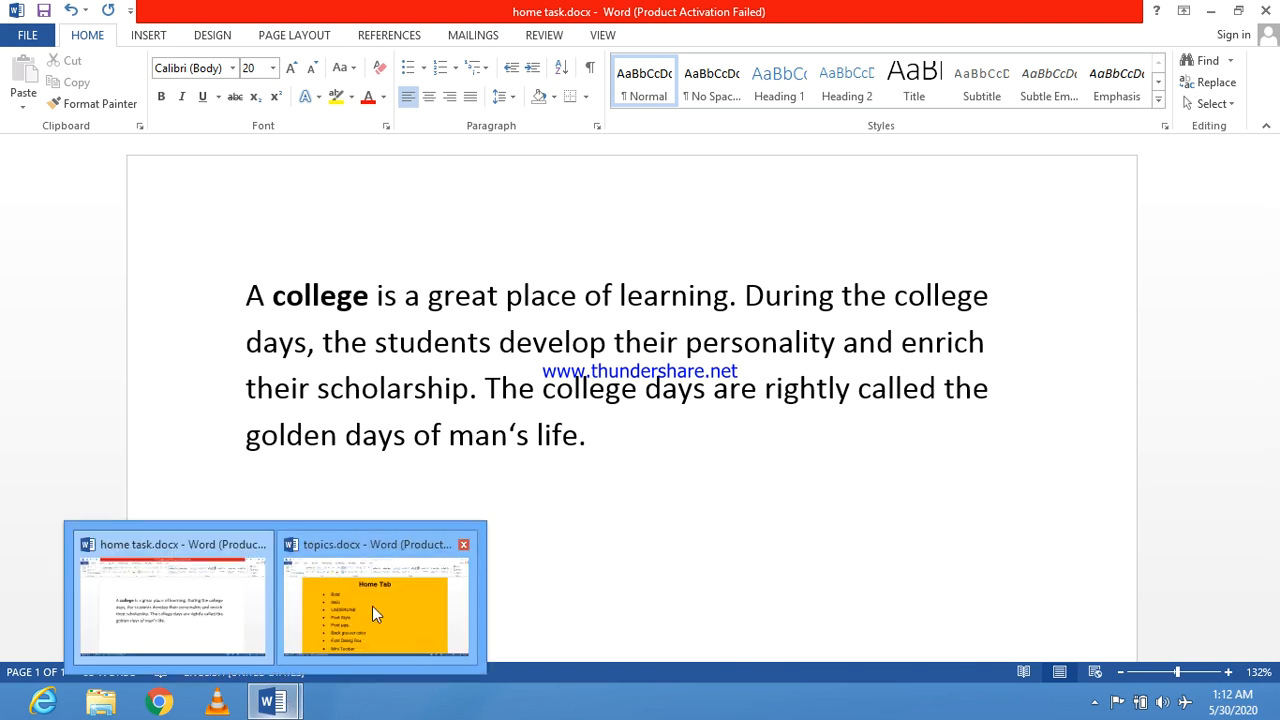
left_click(371, 606)
left_click_drag(326, 308, 373, 309)
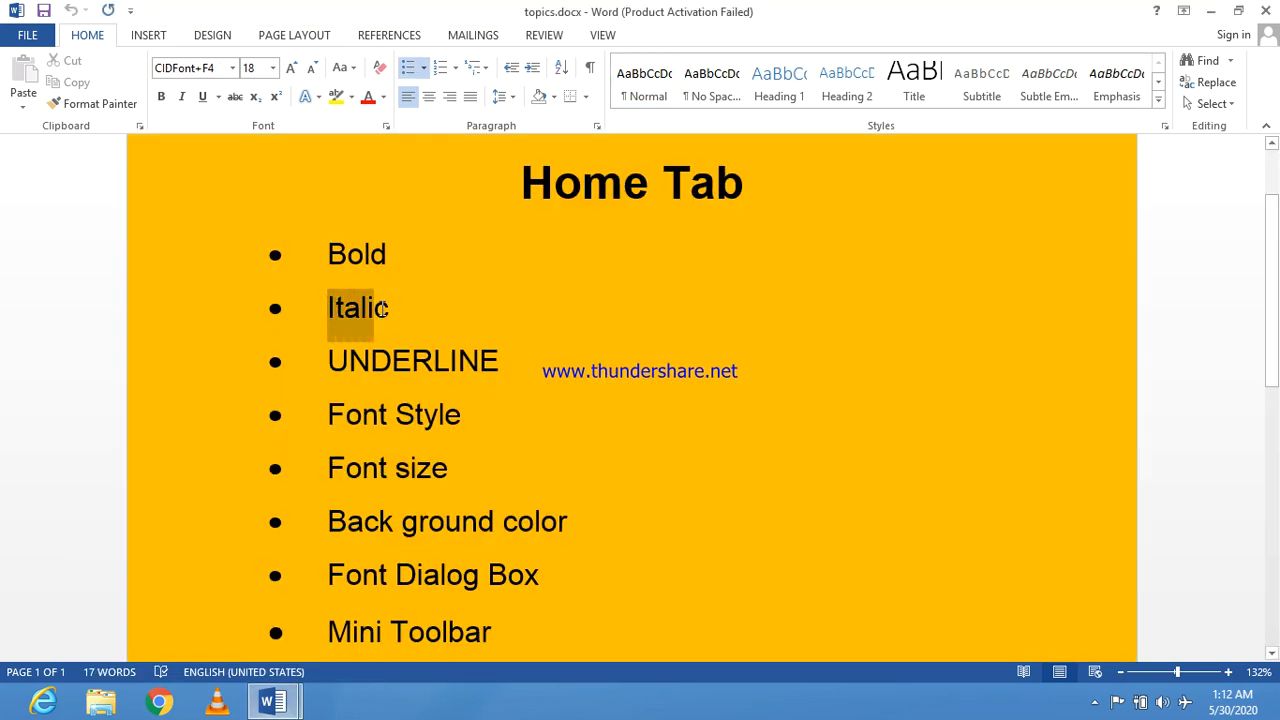
mouse_move(272, 700)
left_click(239, 649)
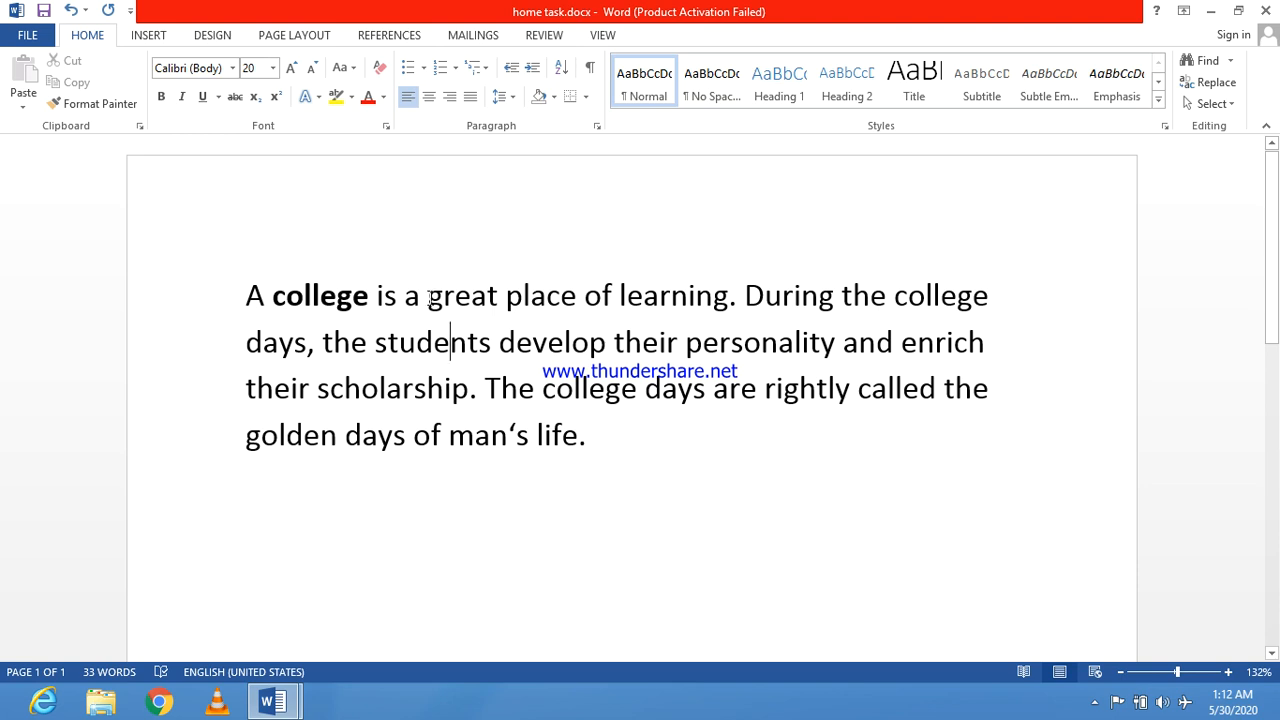
Step: Italicize the word "great" in the first sentence of the paragraph
left_click_drag(428, 297, 499, 300)
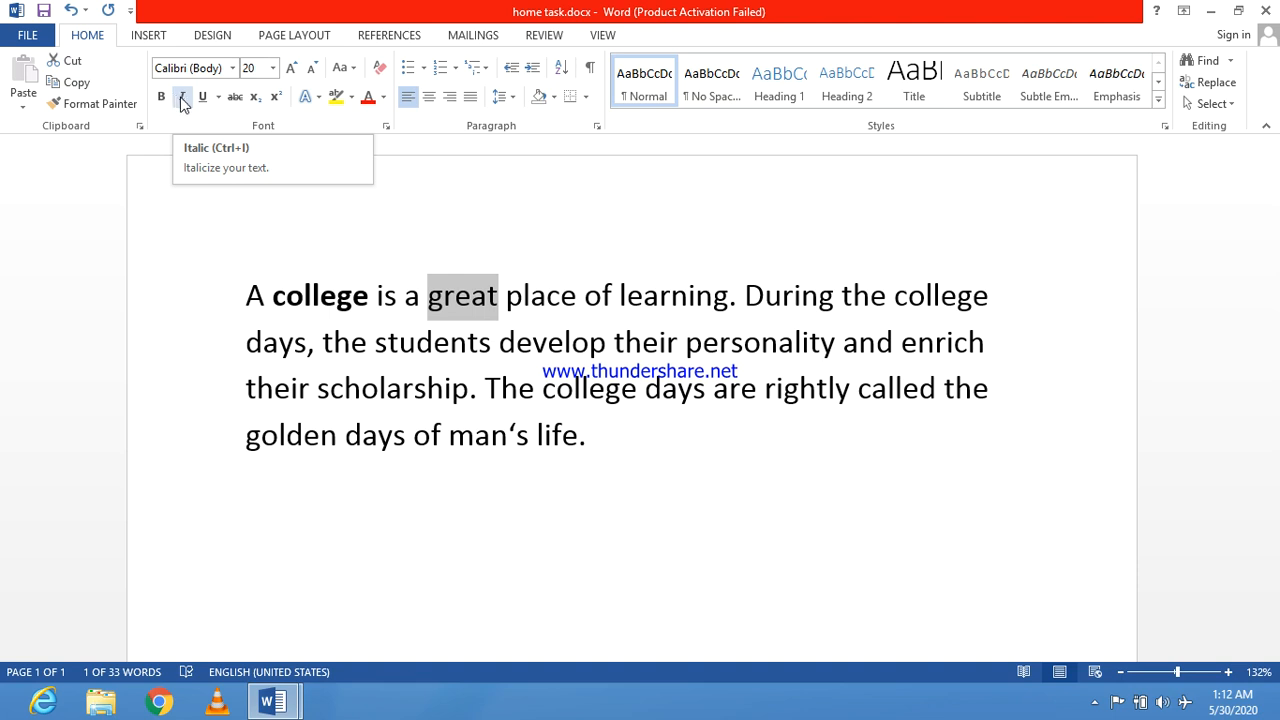
left_click(183, 100)
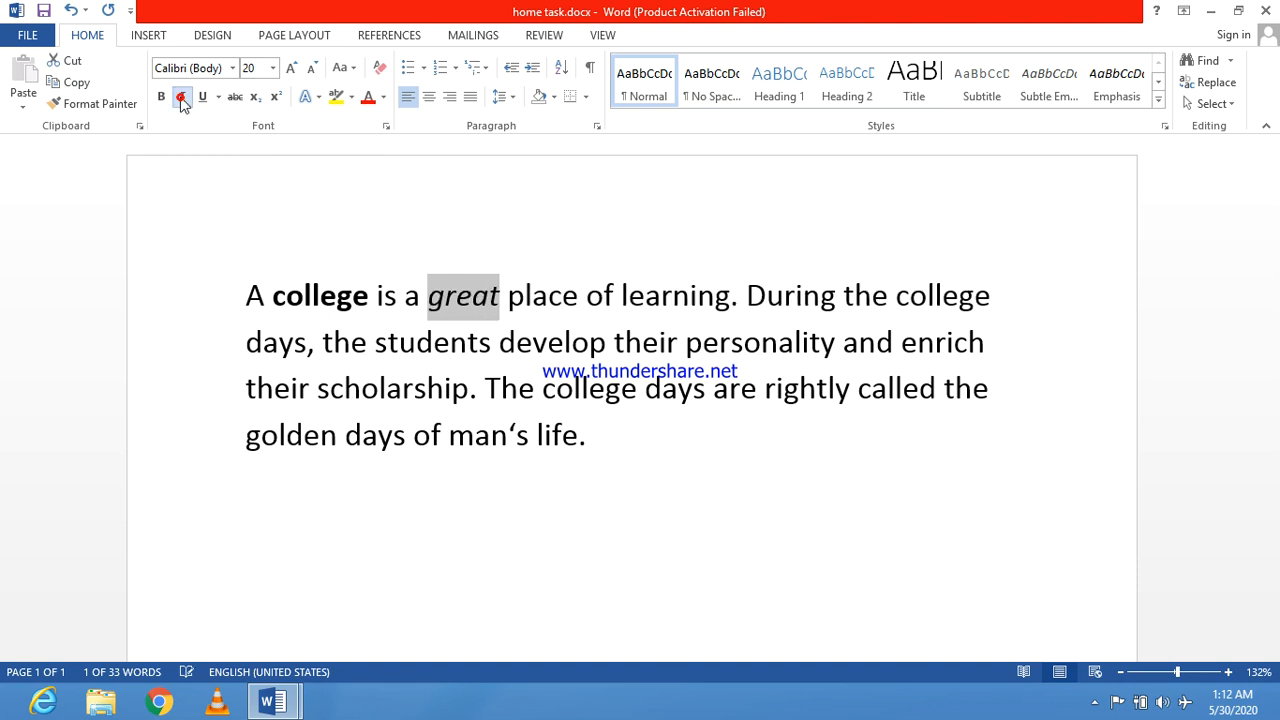
left_click(476, 312)
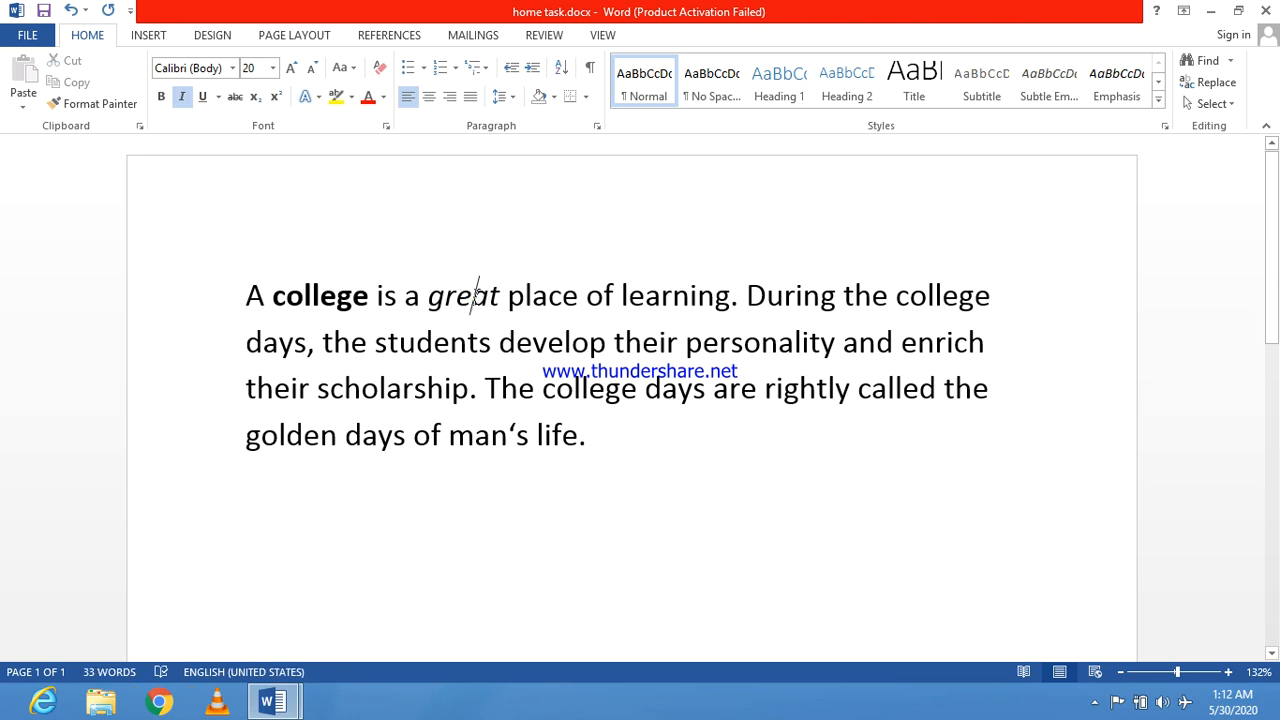
Step: Check the topic following Italic in topics.docx and return to home task.docx
mouse_move(292, 708)
left_click(357, 608)
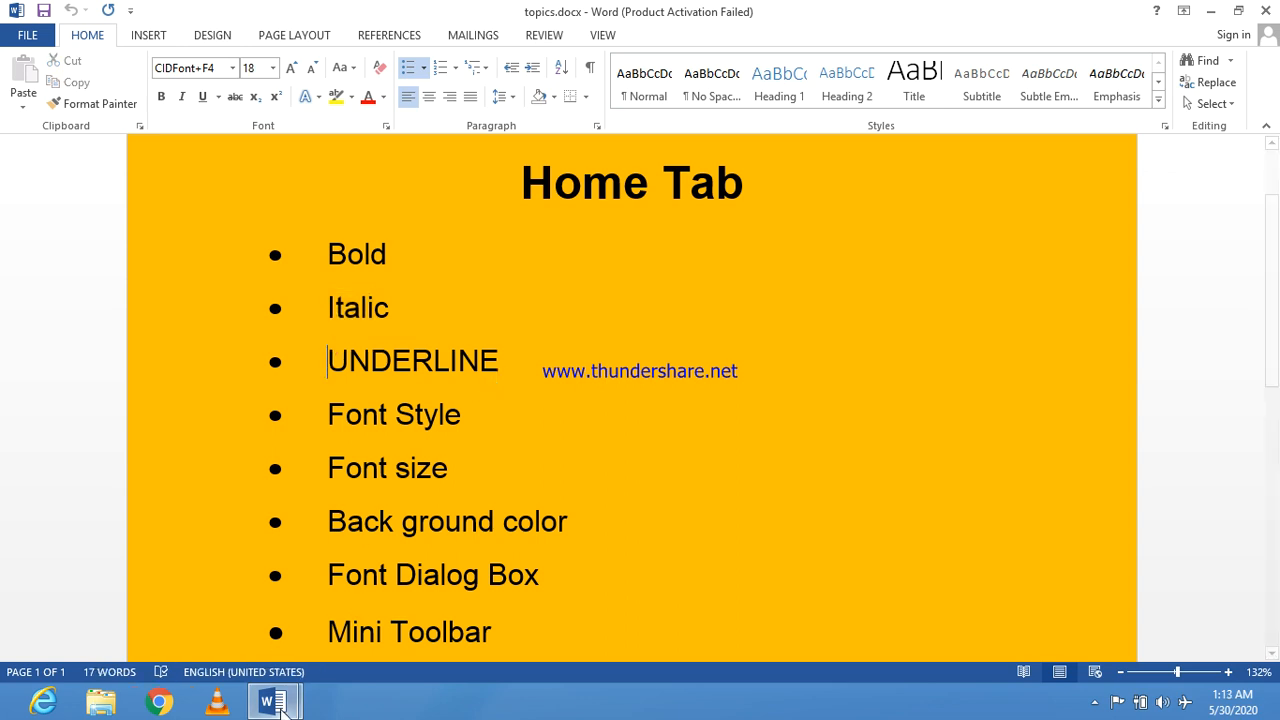
mouse_move(265, 692)
left_click(207, 619)
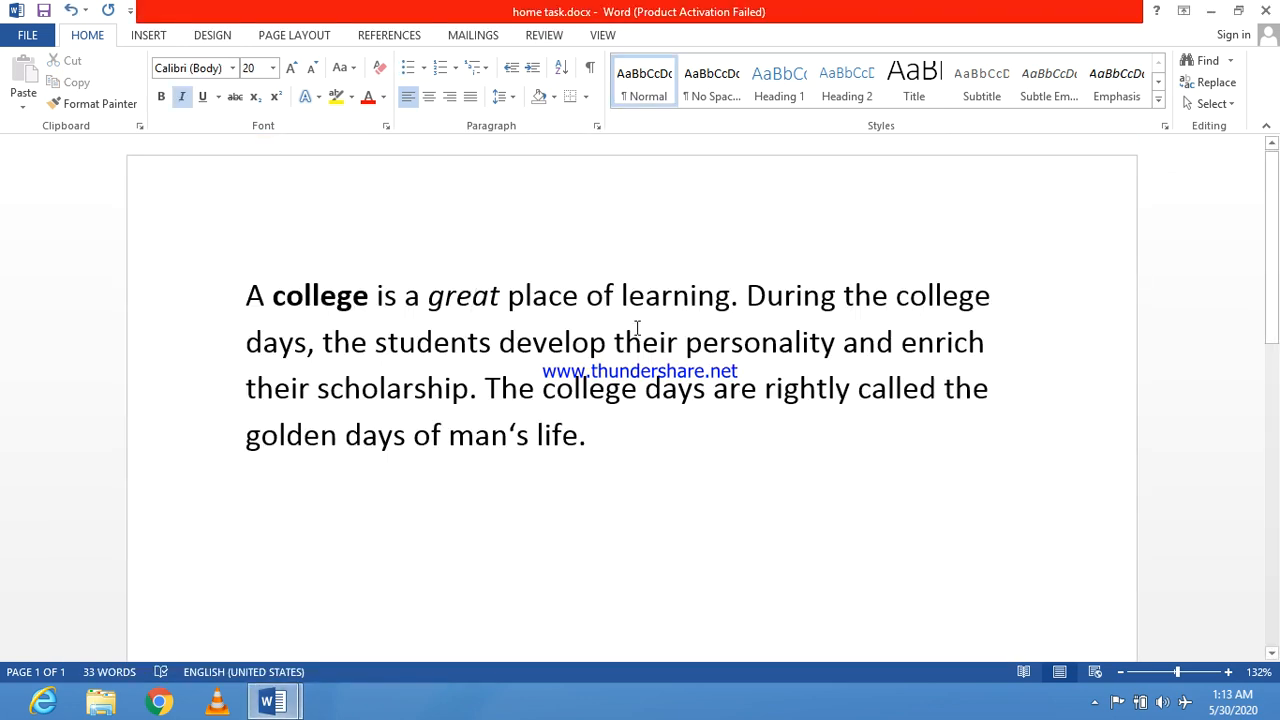
Step: Underline the word "students" in the second line of the paragraph
left_click_drag(617, 343, 686, 343)
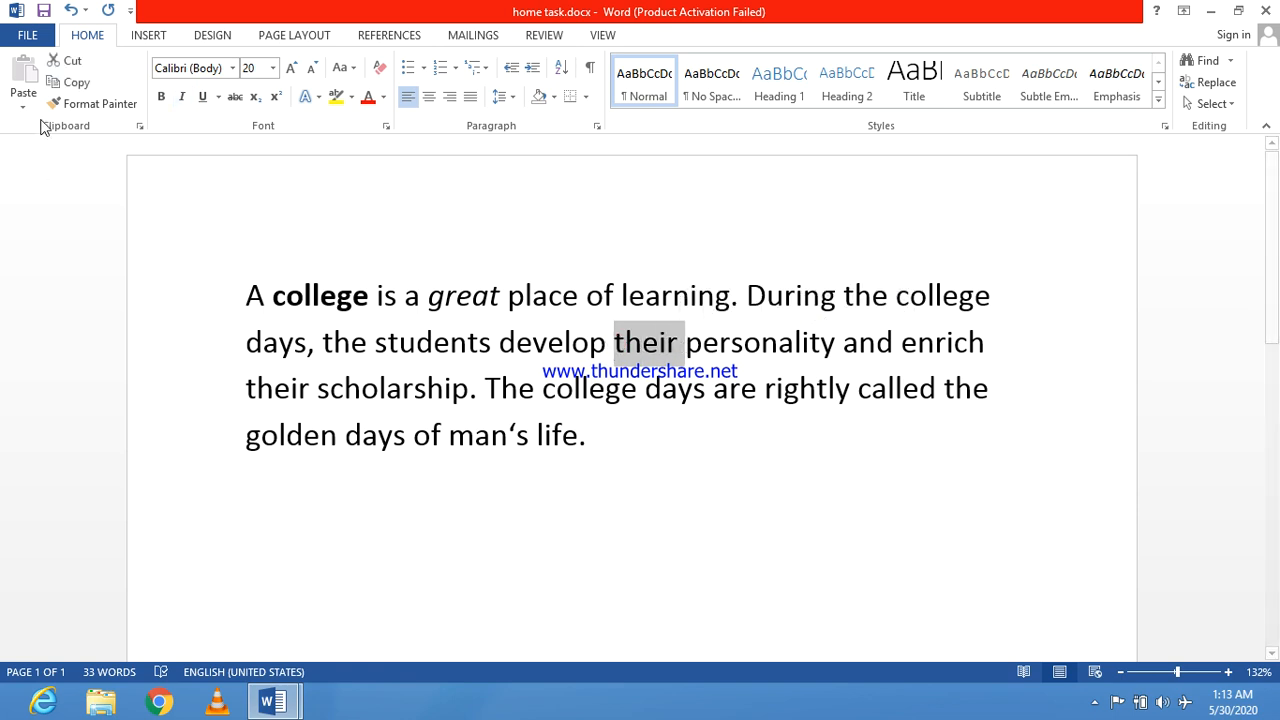
left_click(626, 449)
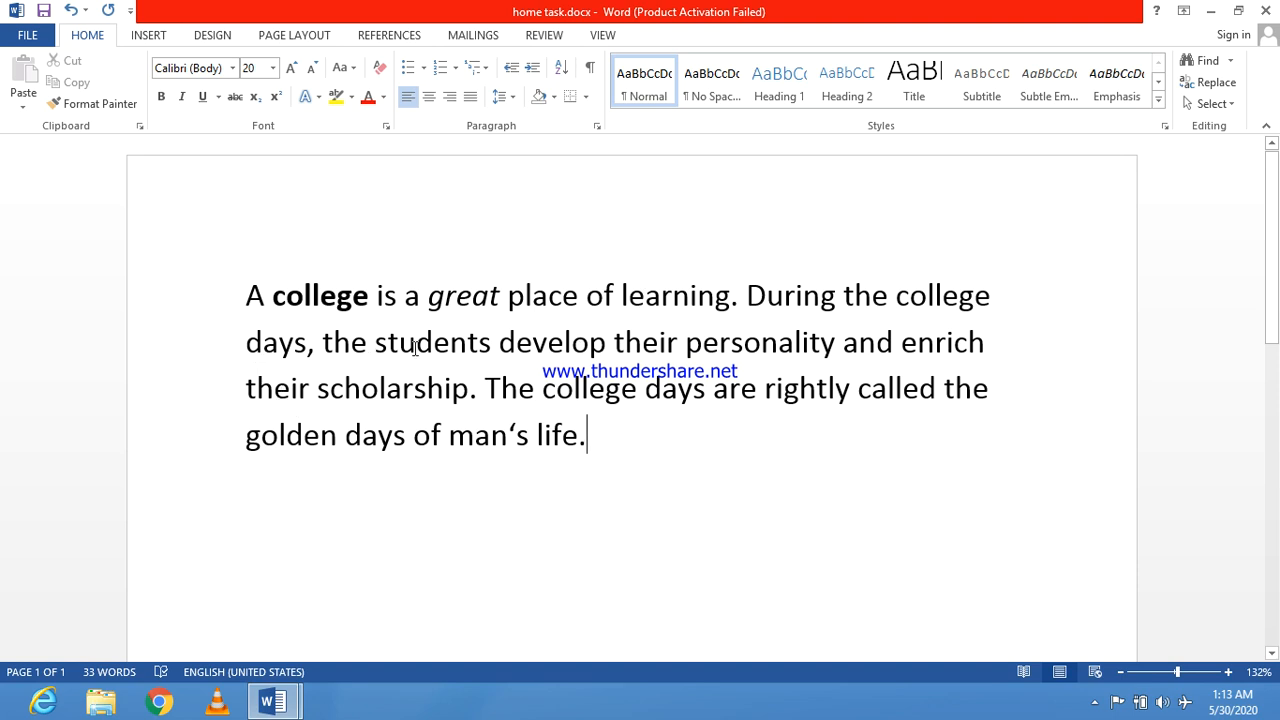
left_click_drag(372, 343, 491, 345)
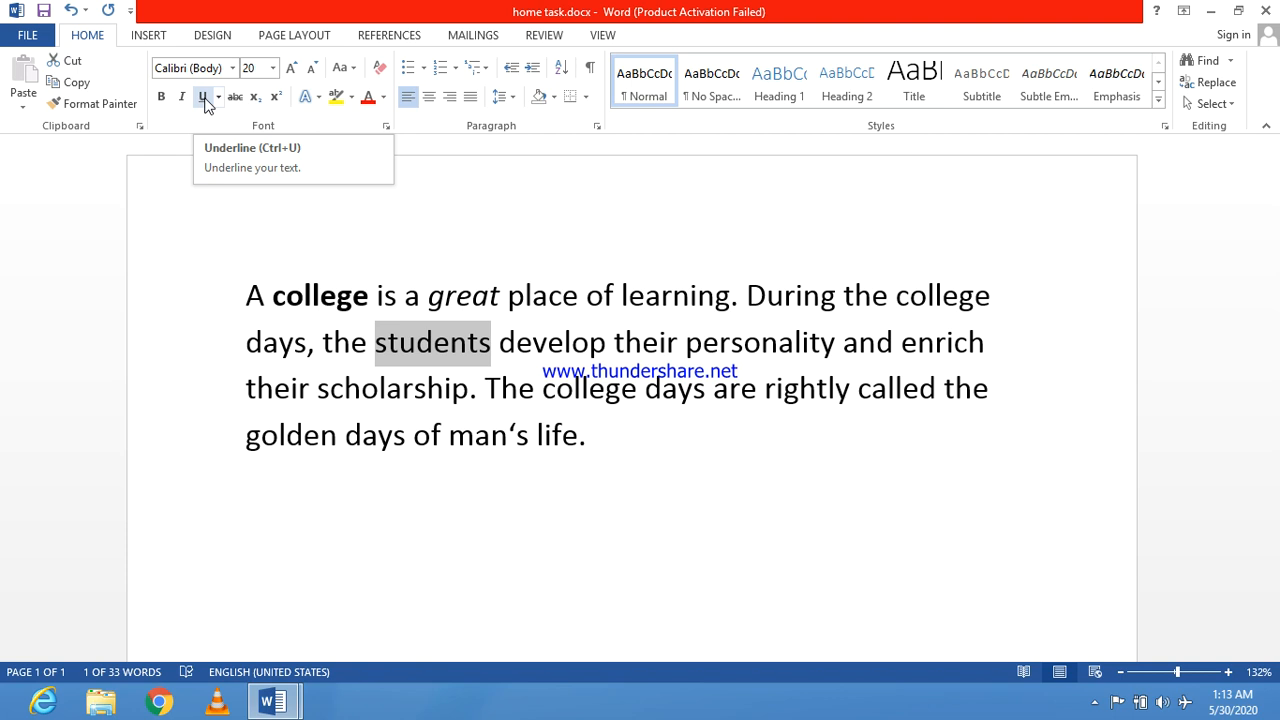
left_click(205, 100)
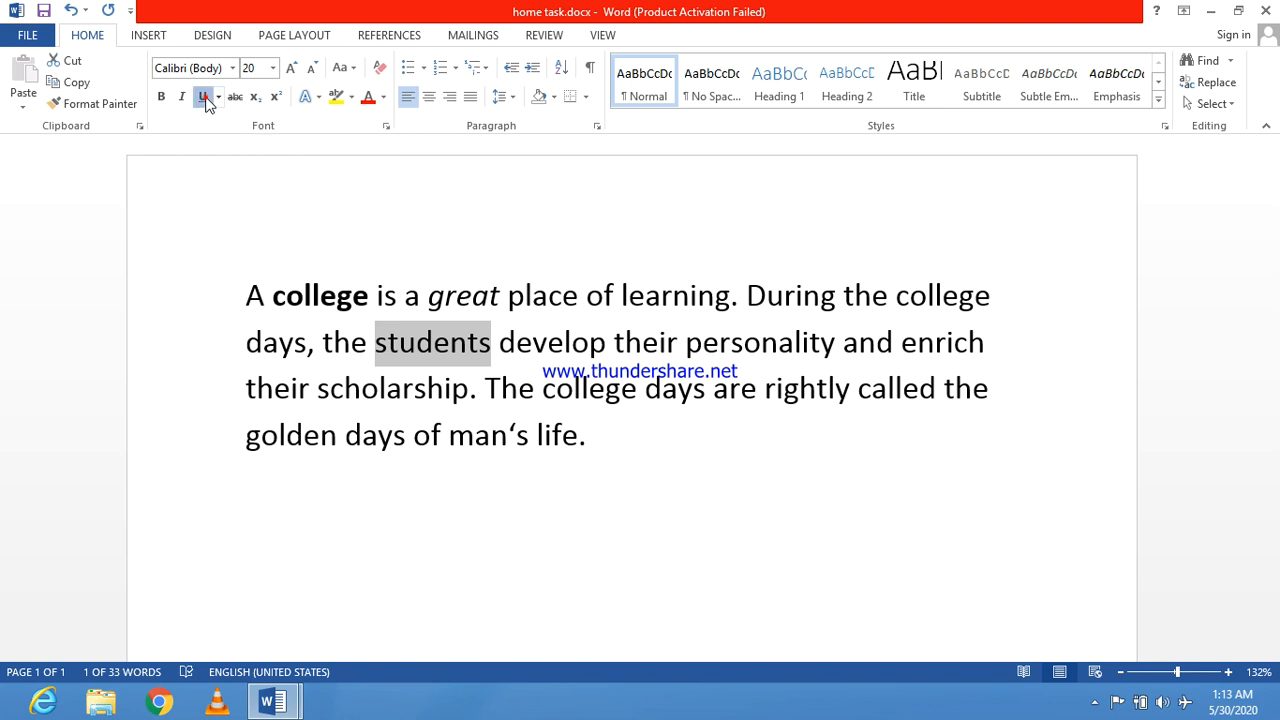
left_click(413, 368)
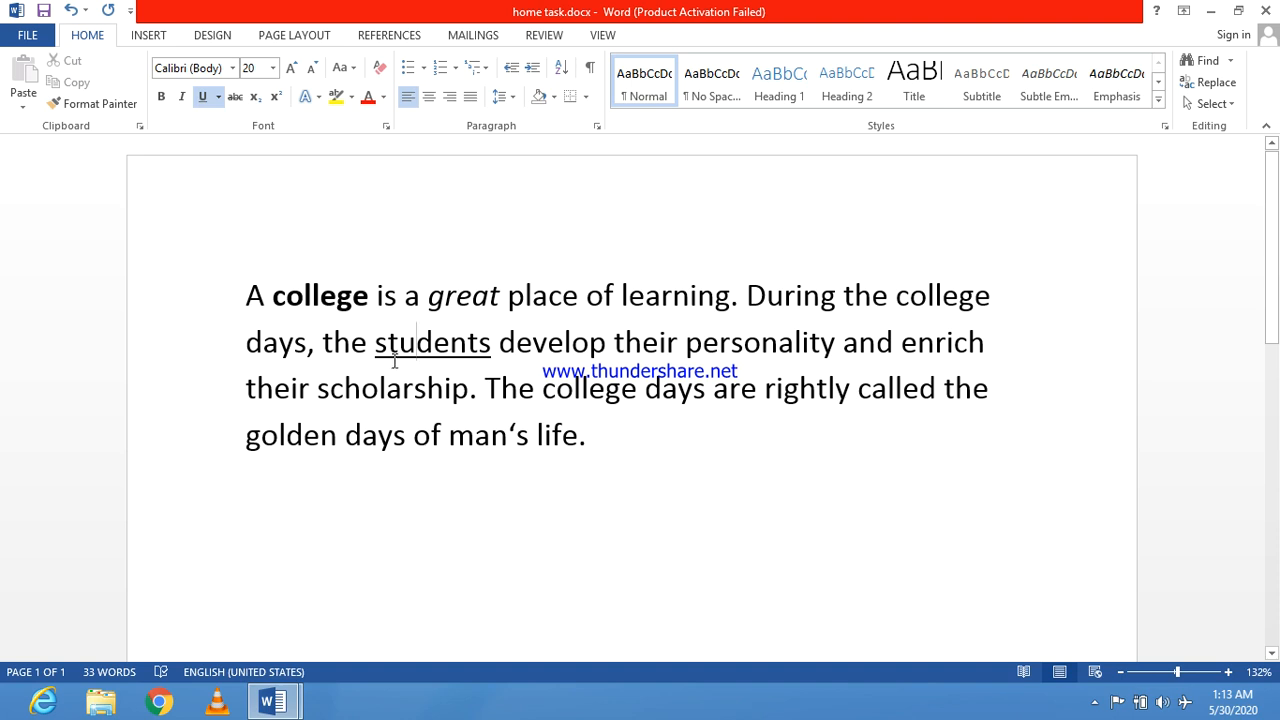
left_click_drag(371, 343, 491, 347)
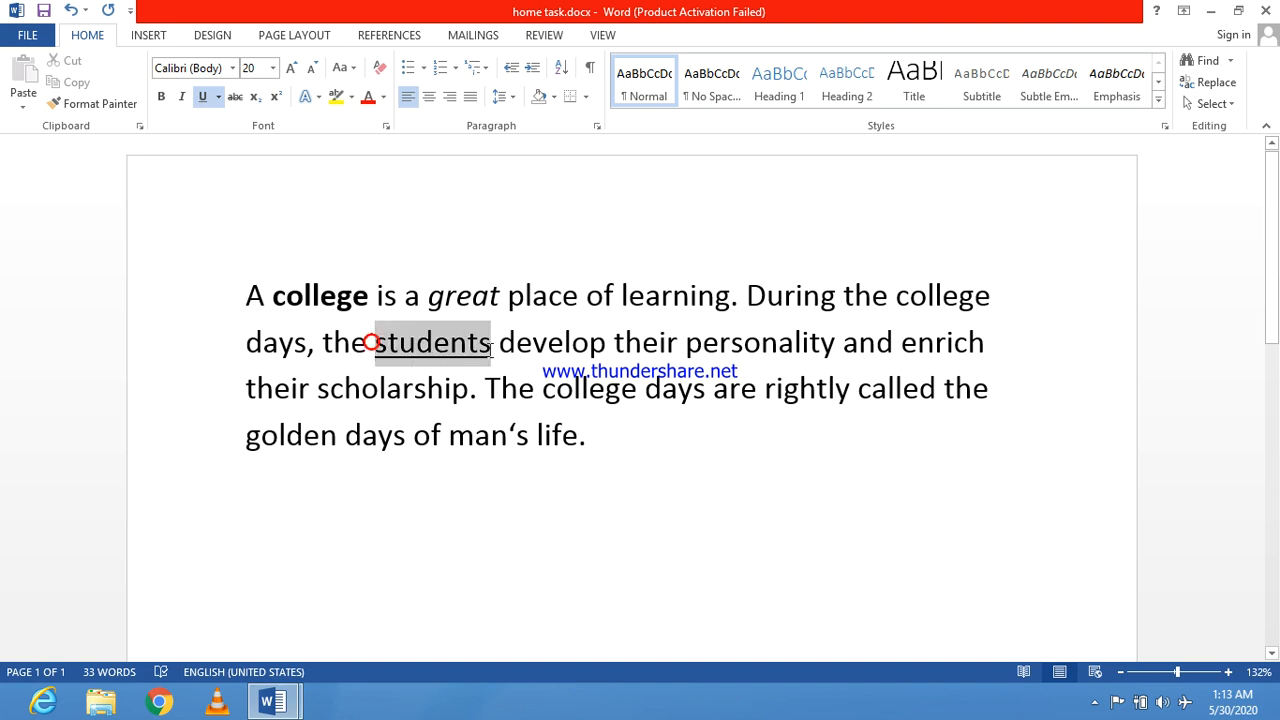
left_click(455, 372)
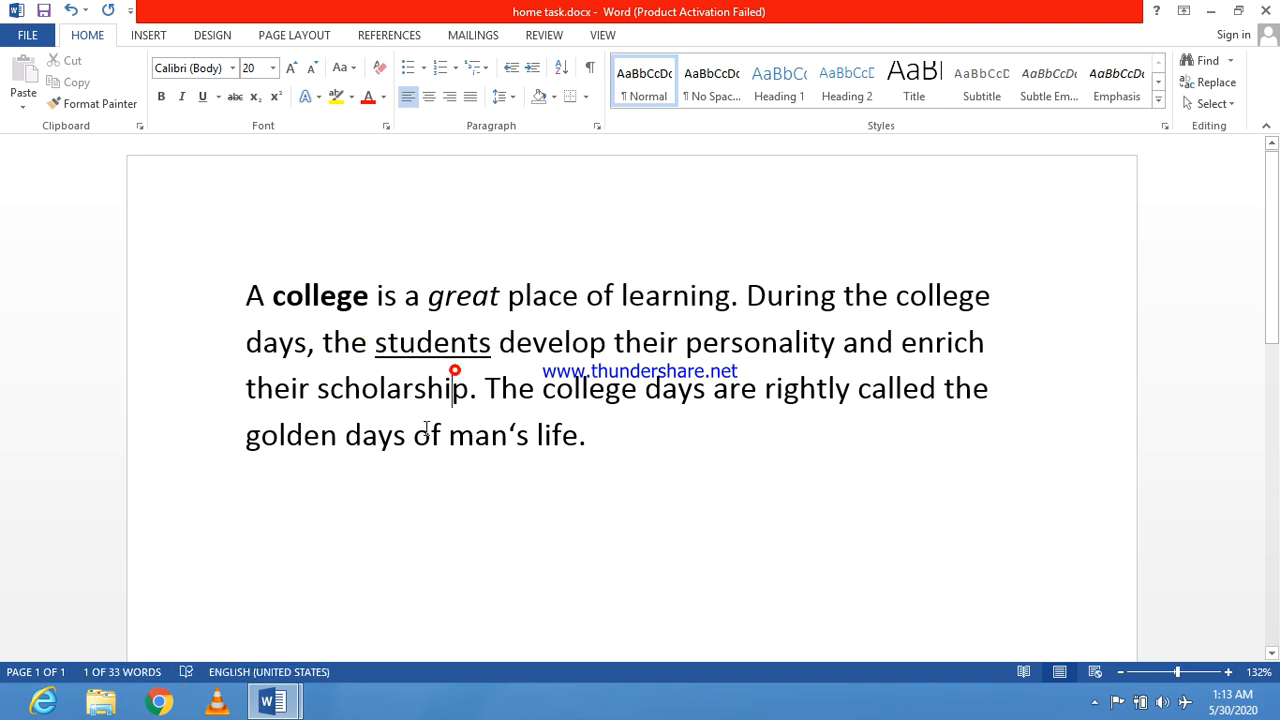
Step: Check the topic following UNDERLINE in topics.docx and return to home task.docx
mouse_move(272, 702)
left_click(350, 622)
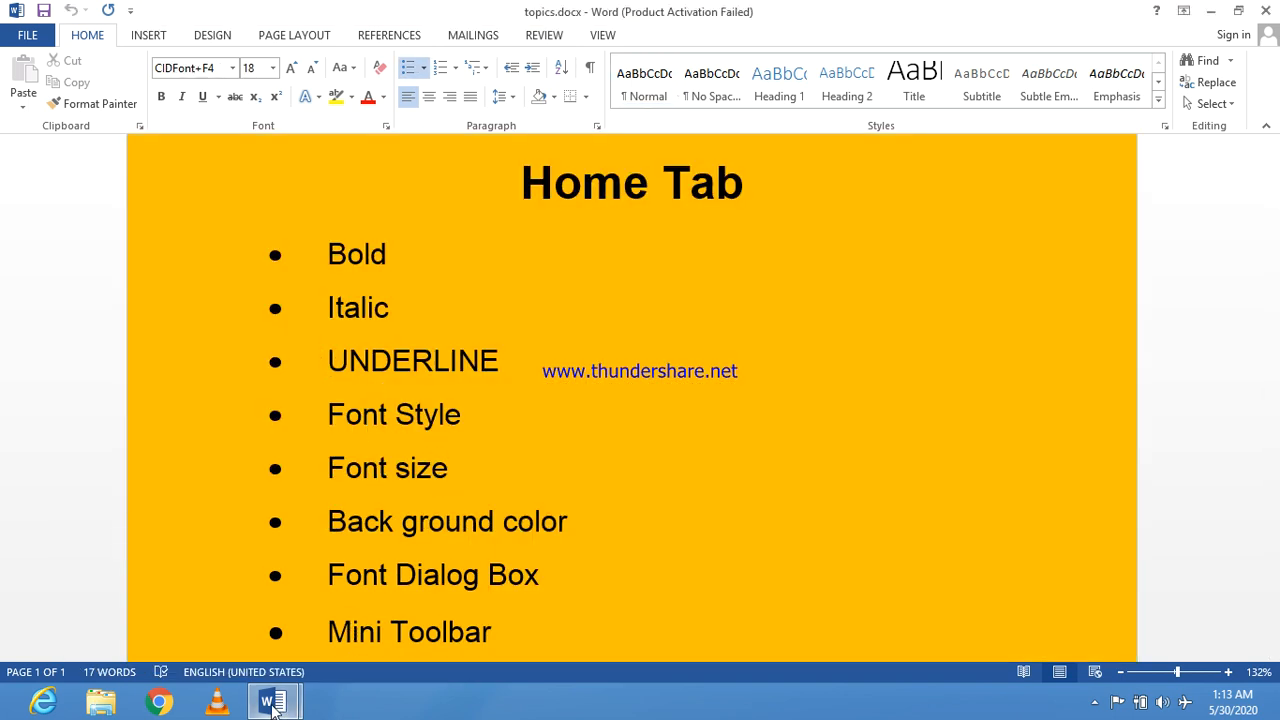
mouse_move(272, 702)
left_click(186, 589)
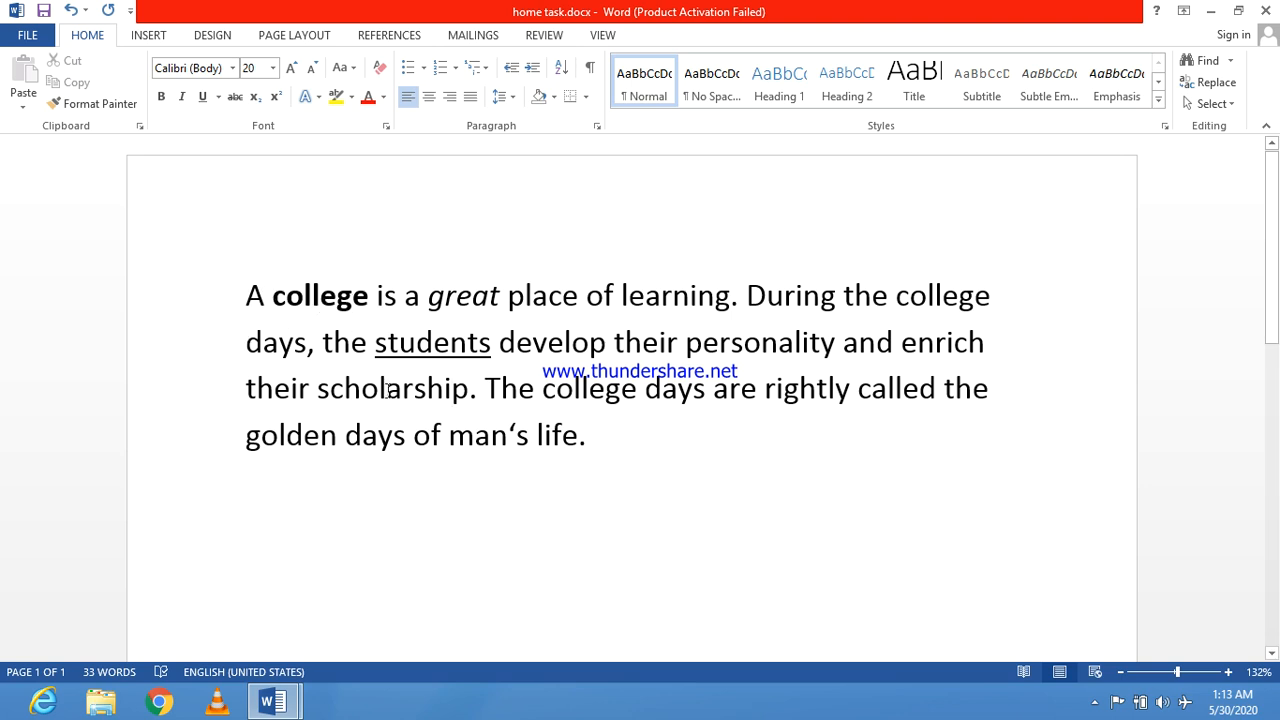
Step: Set the font of the third line, from "their scholarship" to "rightly called the", to Arial
left_click_drag(241, 392, 955, 390)
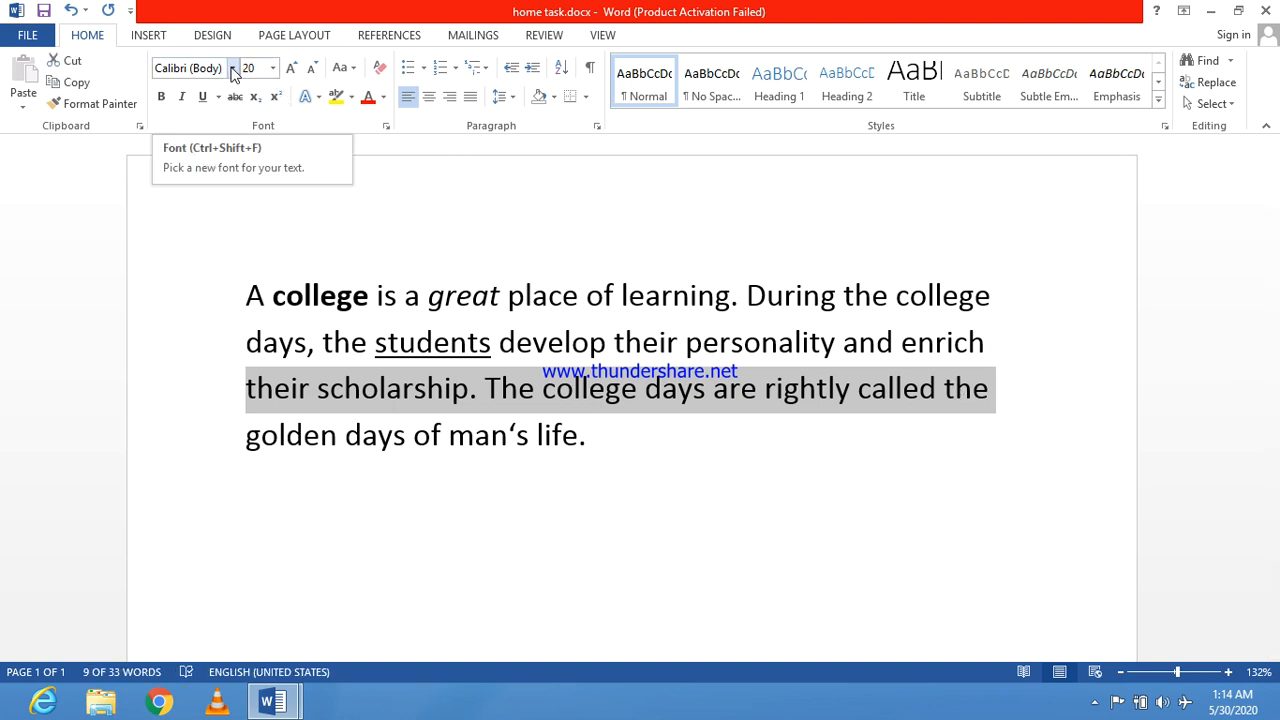
left_click(233, 68)
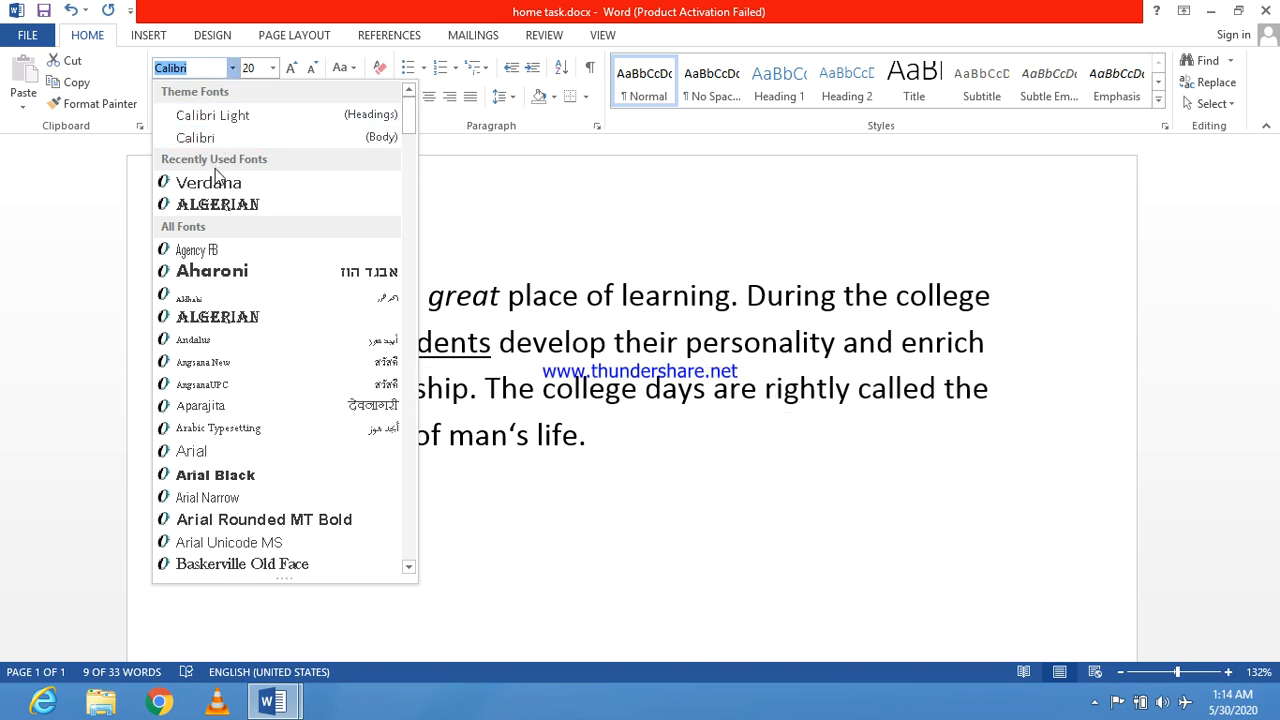
left_click(195, 452)
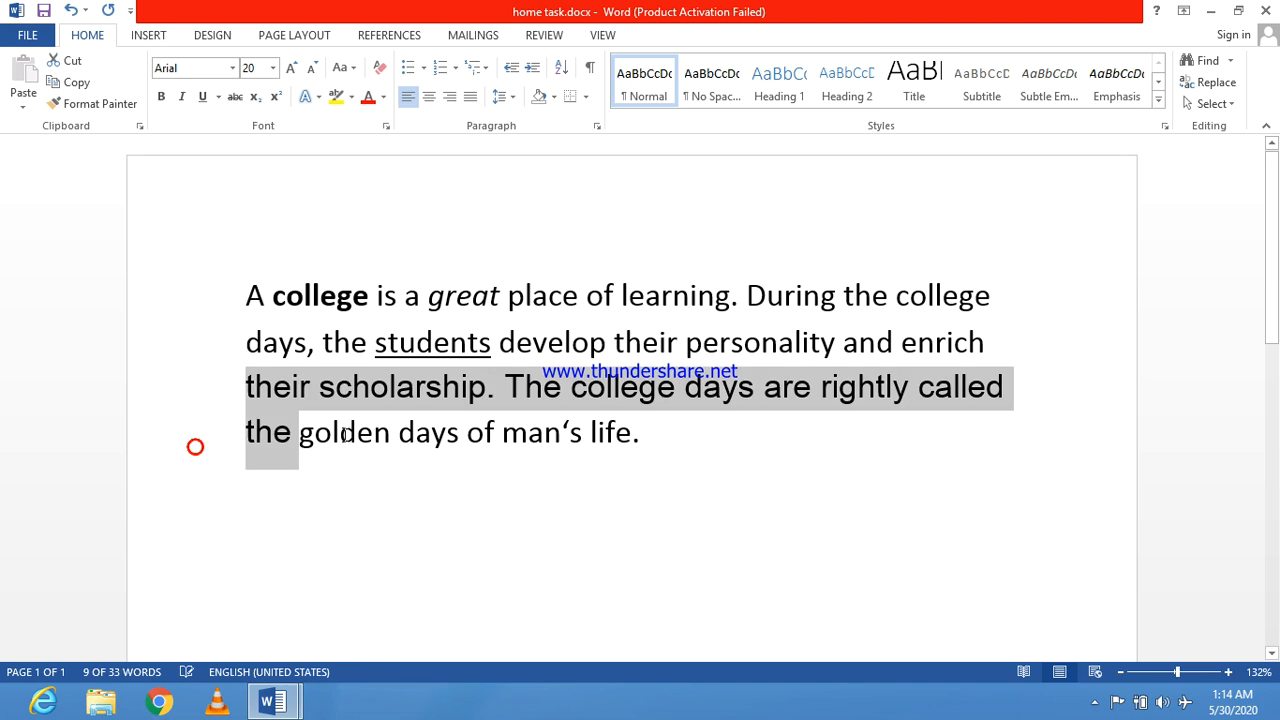
left_click(696, 487)
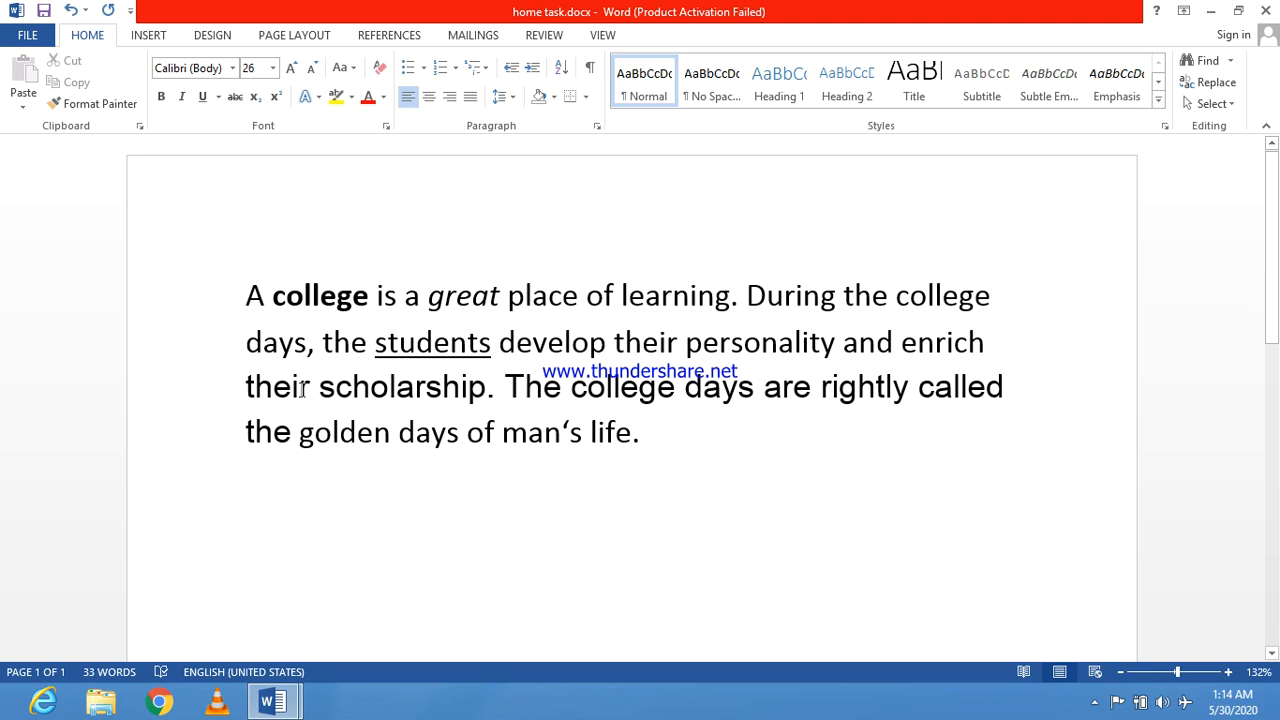
Step: Change the font of the entire paragraph to Arial Narrow
left_click_drag(243, 286, 660, 443)
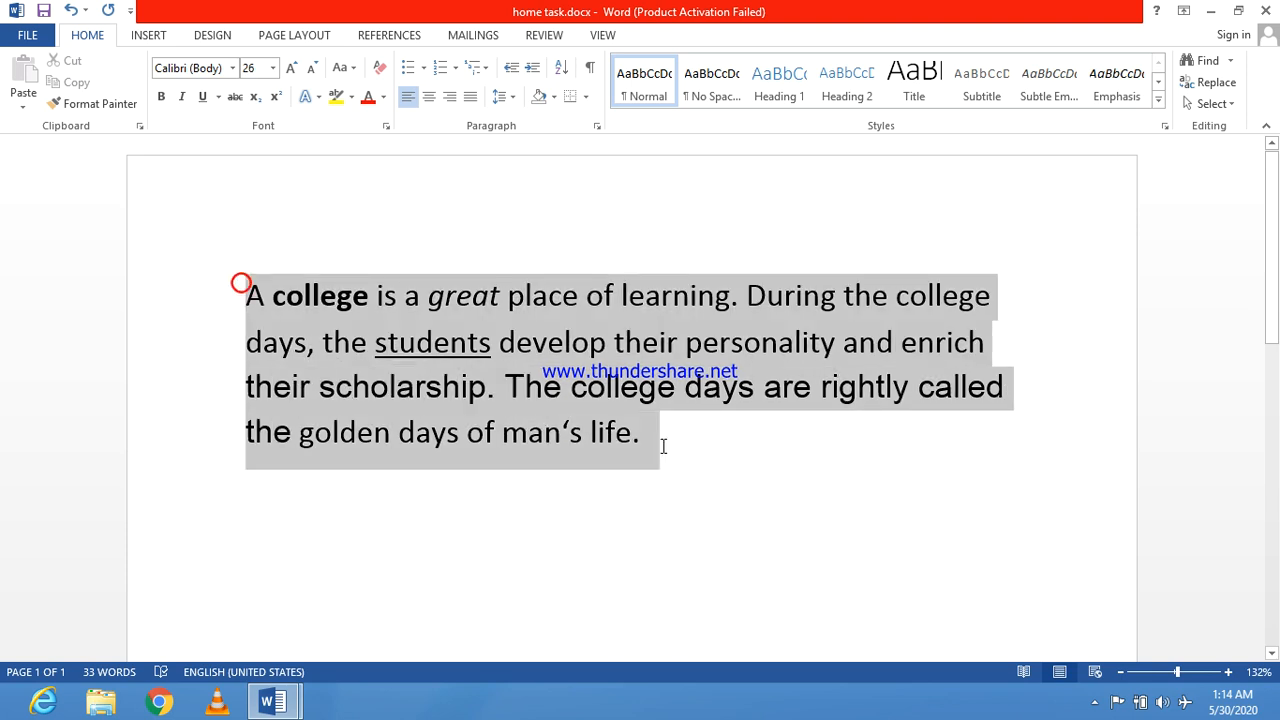
left_click(231, 68)
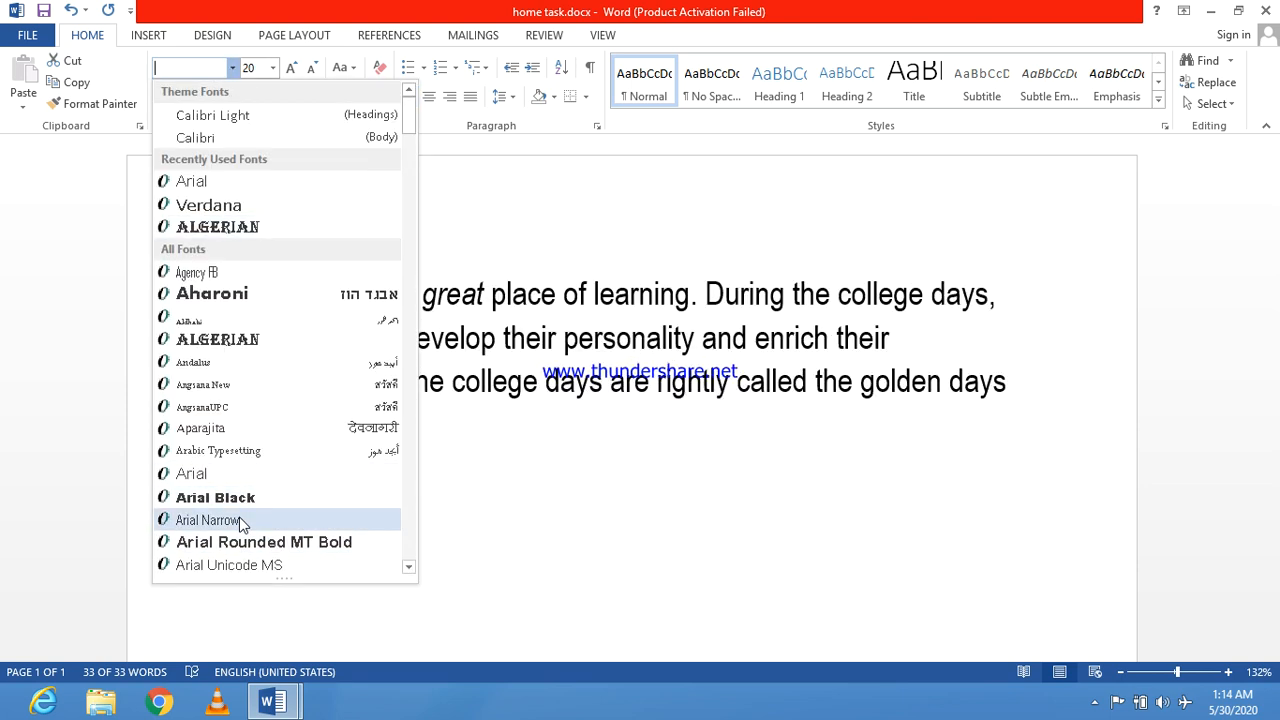
left_click(240, 521)
left_click(515, 470)
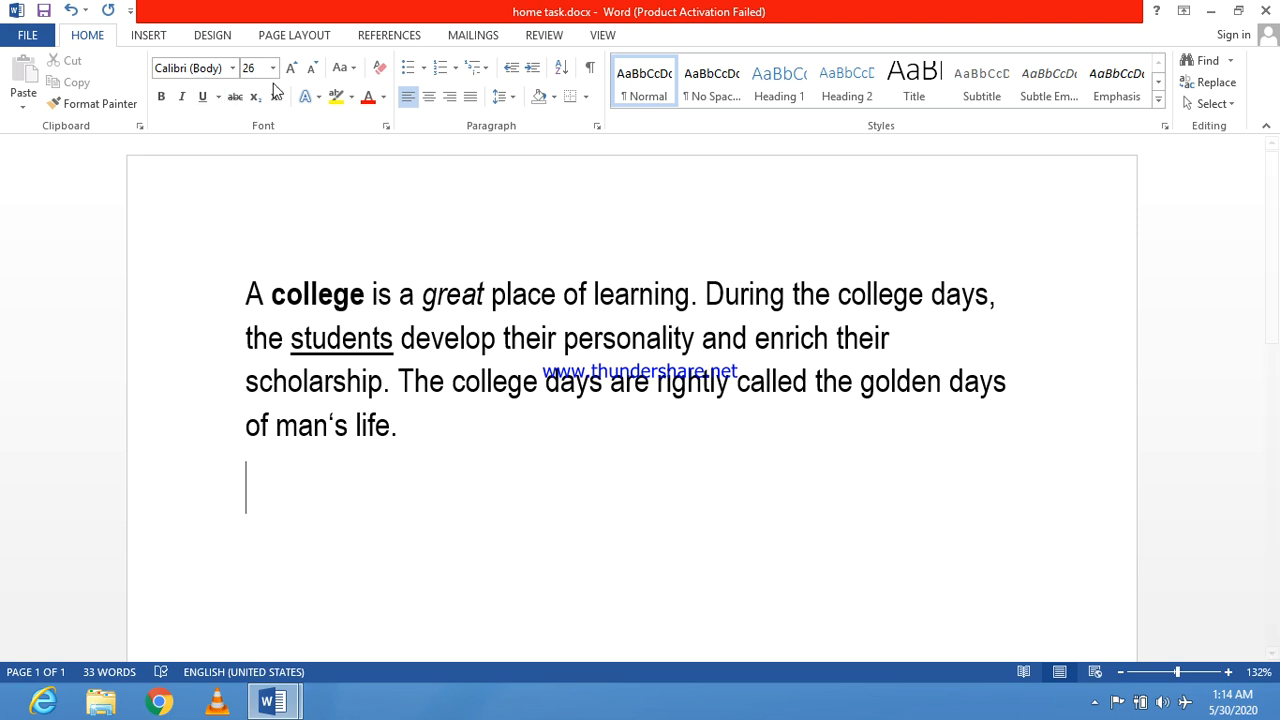
Step: Set the font size of the entire paragraph to 24
left_click_drag(242, 287, 408, 430)
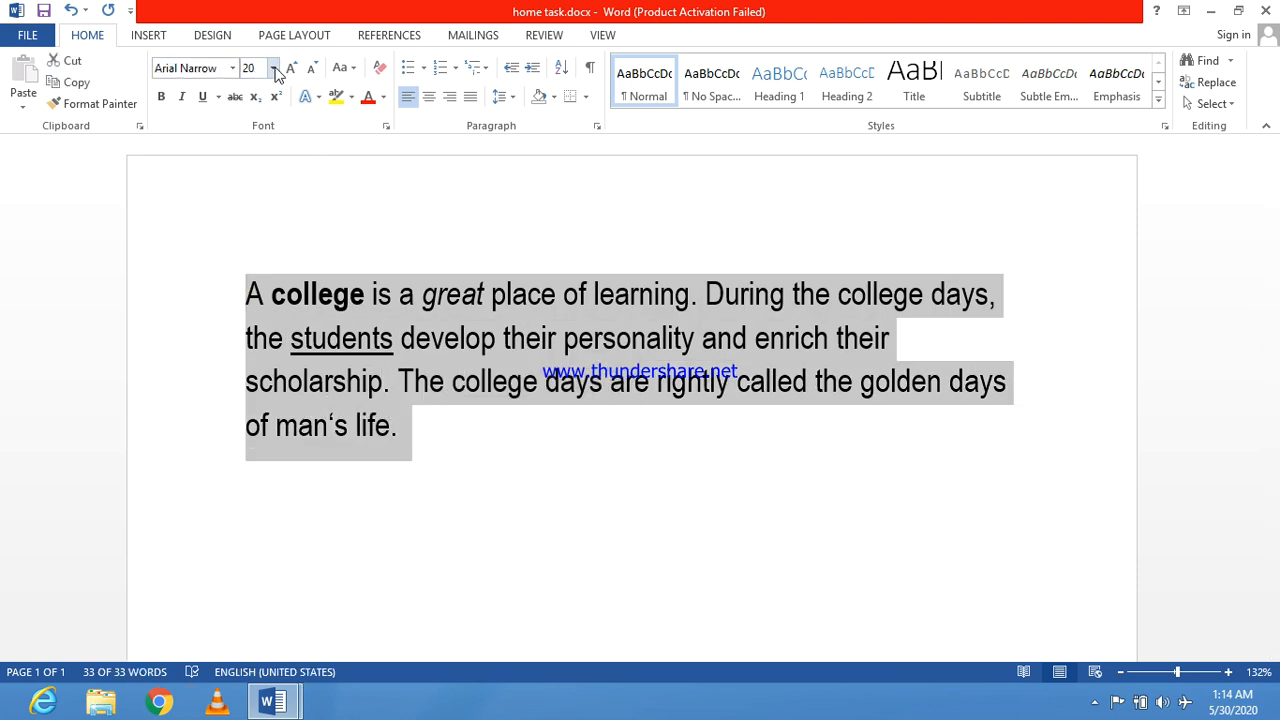
left_click(274, 70)
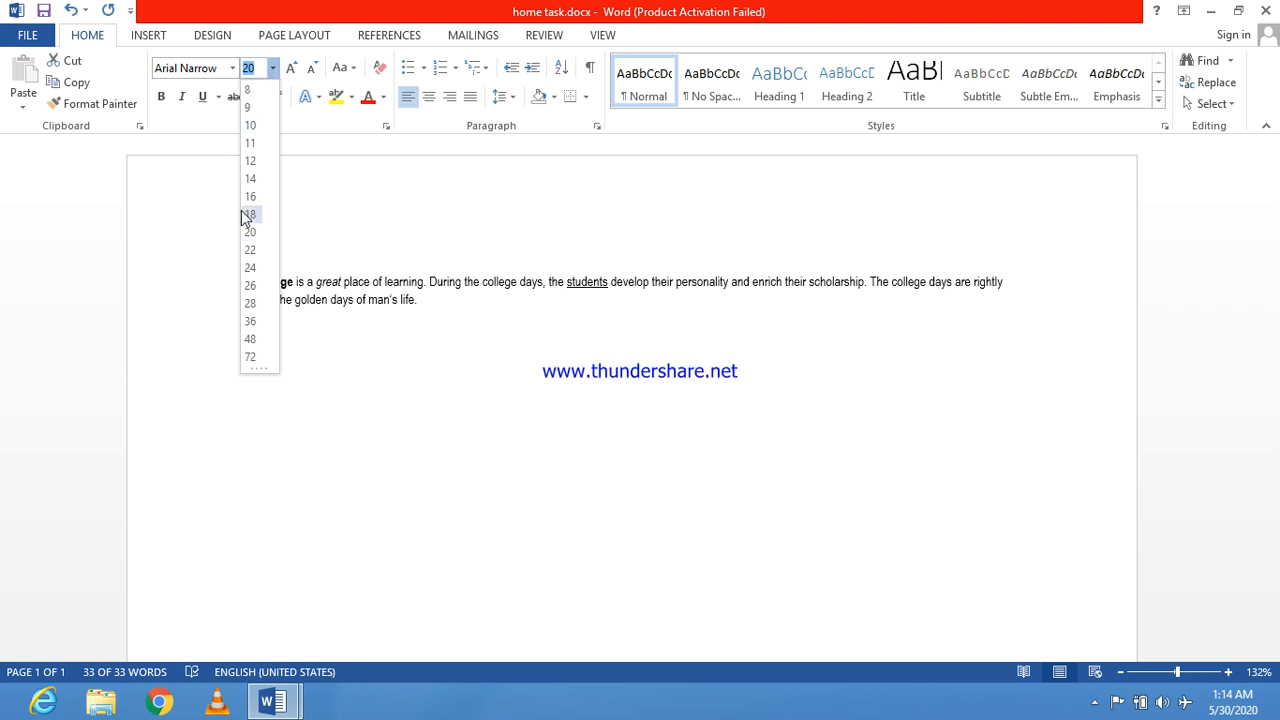
left_click(250, 270)
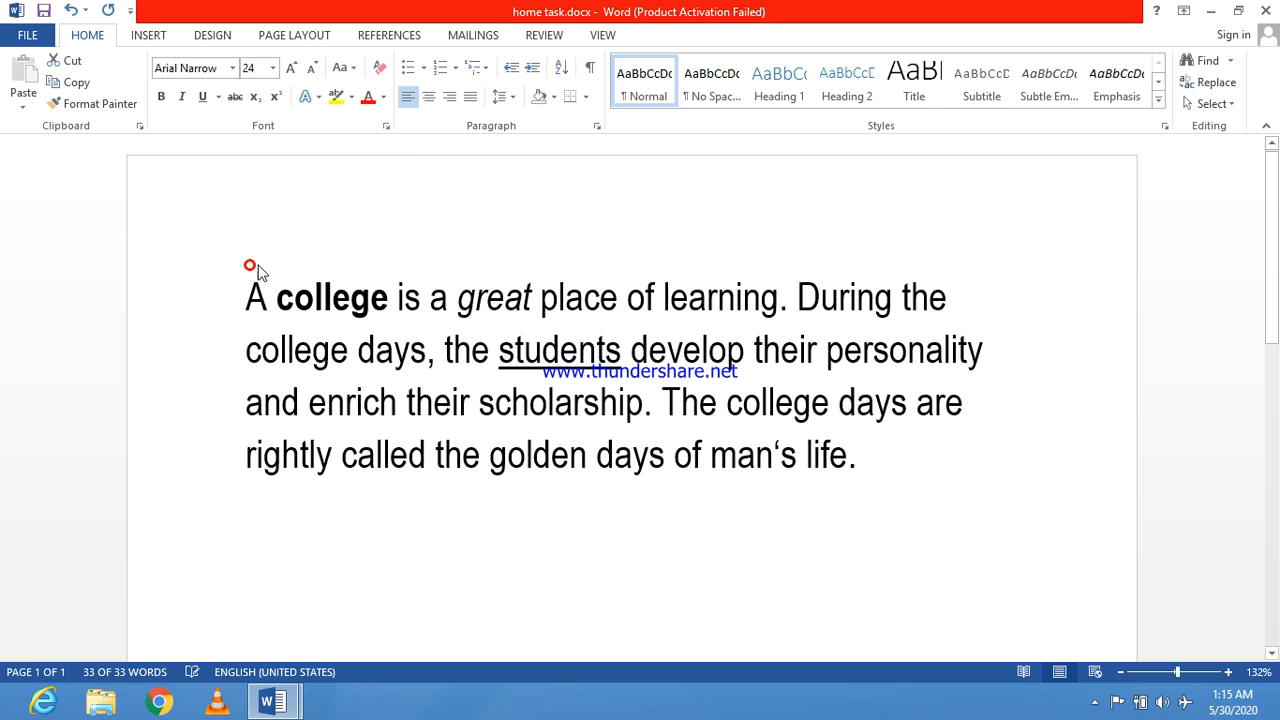
left_click(857, 457)
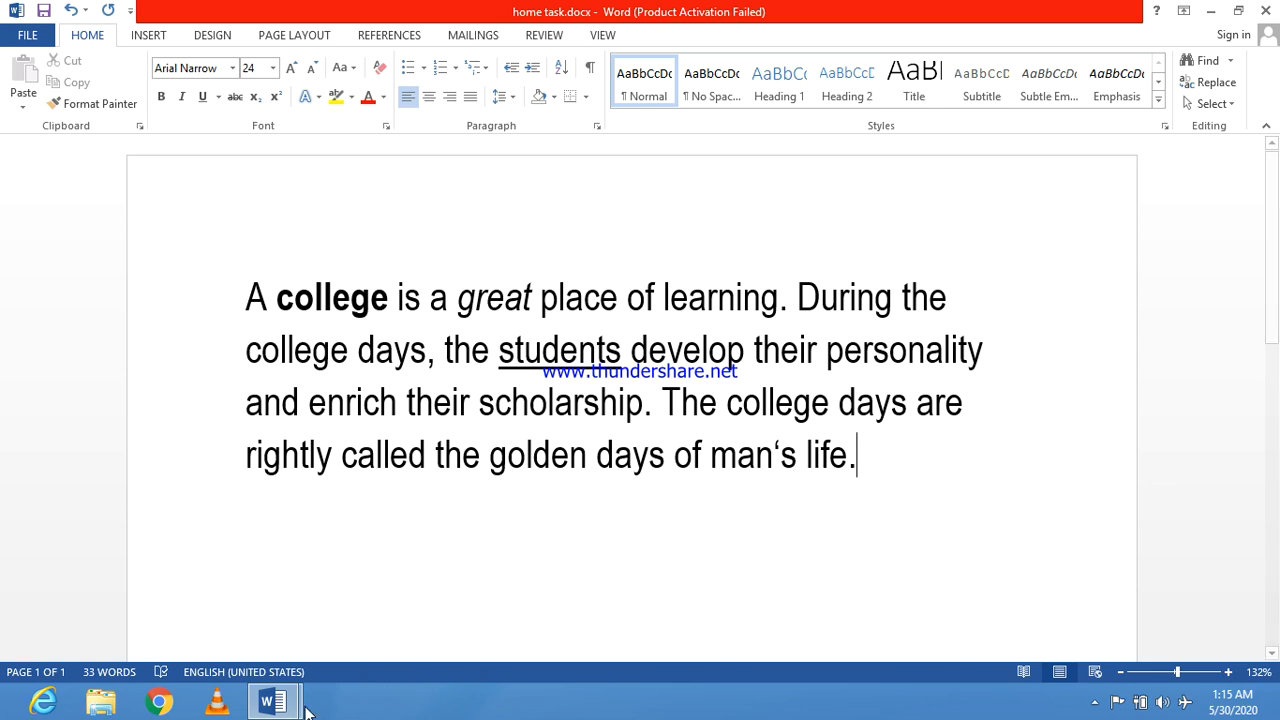
Step: Check the topic following Font size in topics.docx and return to home task.docx
mouse_move(270, 702)
left_click(364, 606)
scroll(500, 460, "down", 3)
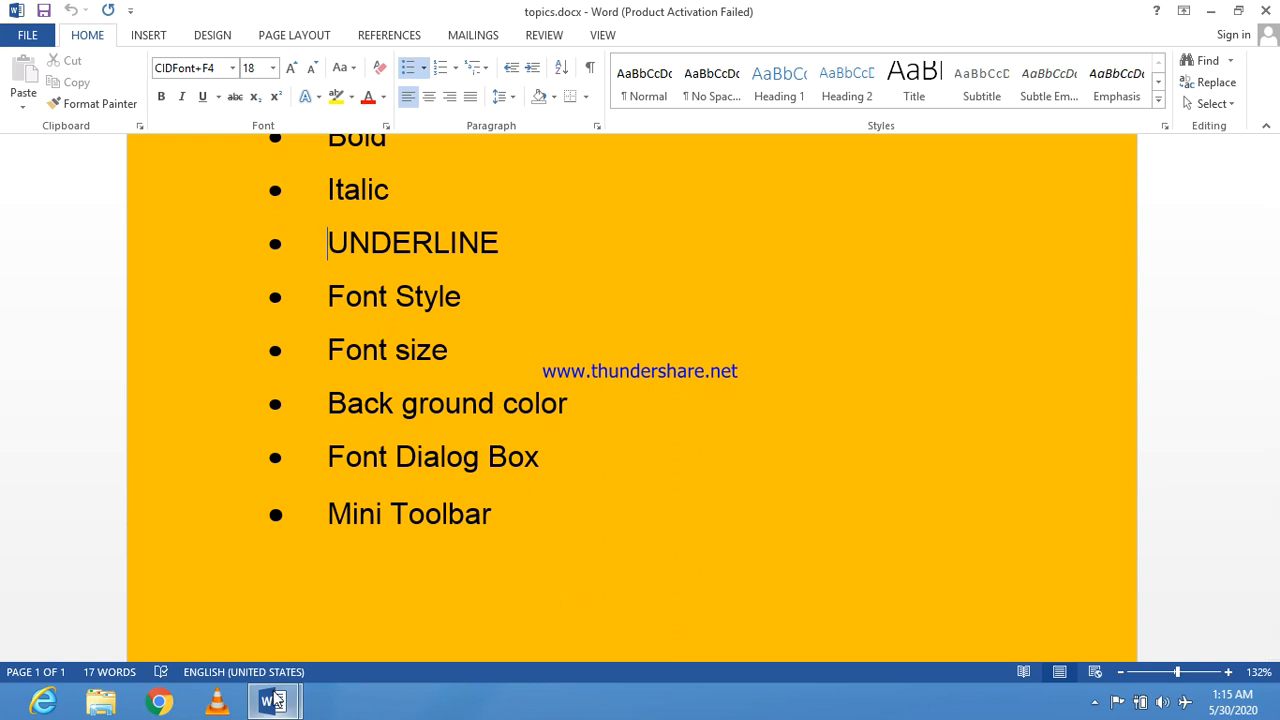
mouse_move(272, 702)
left_click(234, 612)
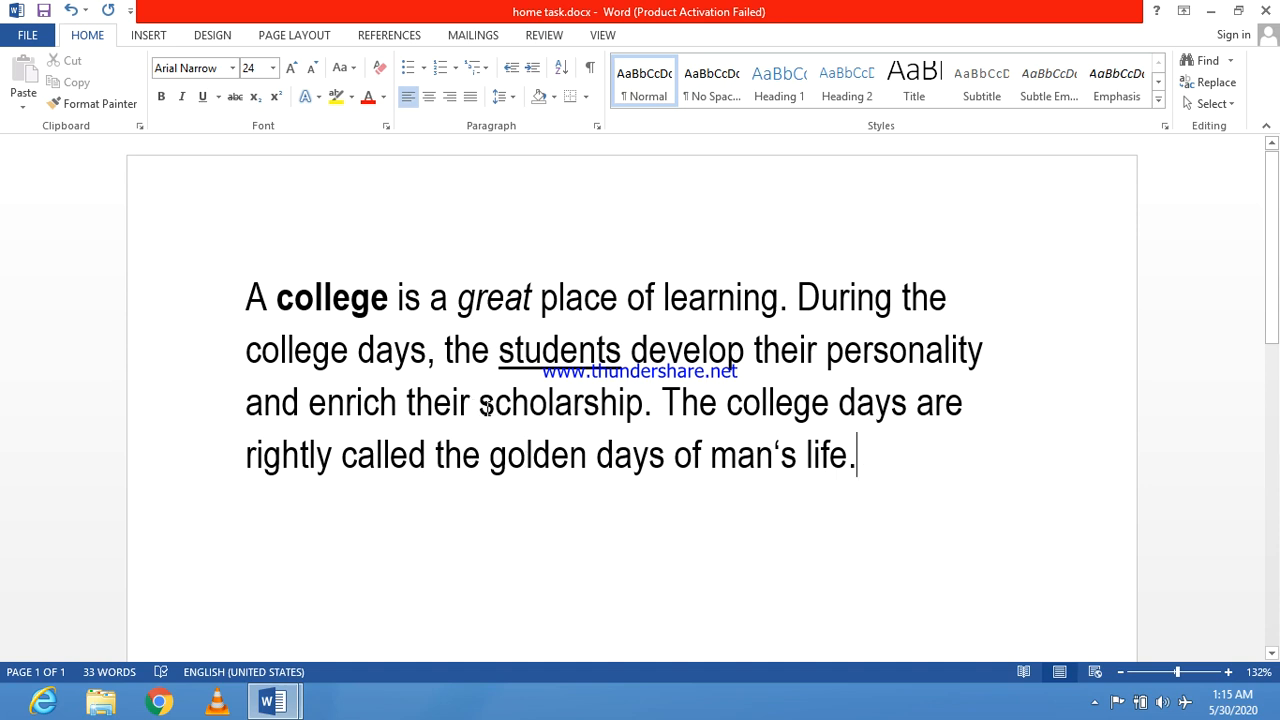
Step: Highlight the word "scholarship" in the third line with bright green
left_click_drag(481, 407, 647, 415)
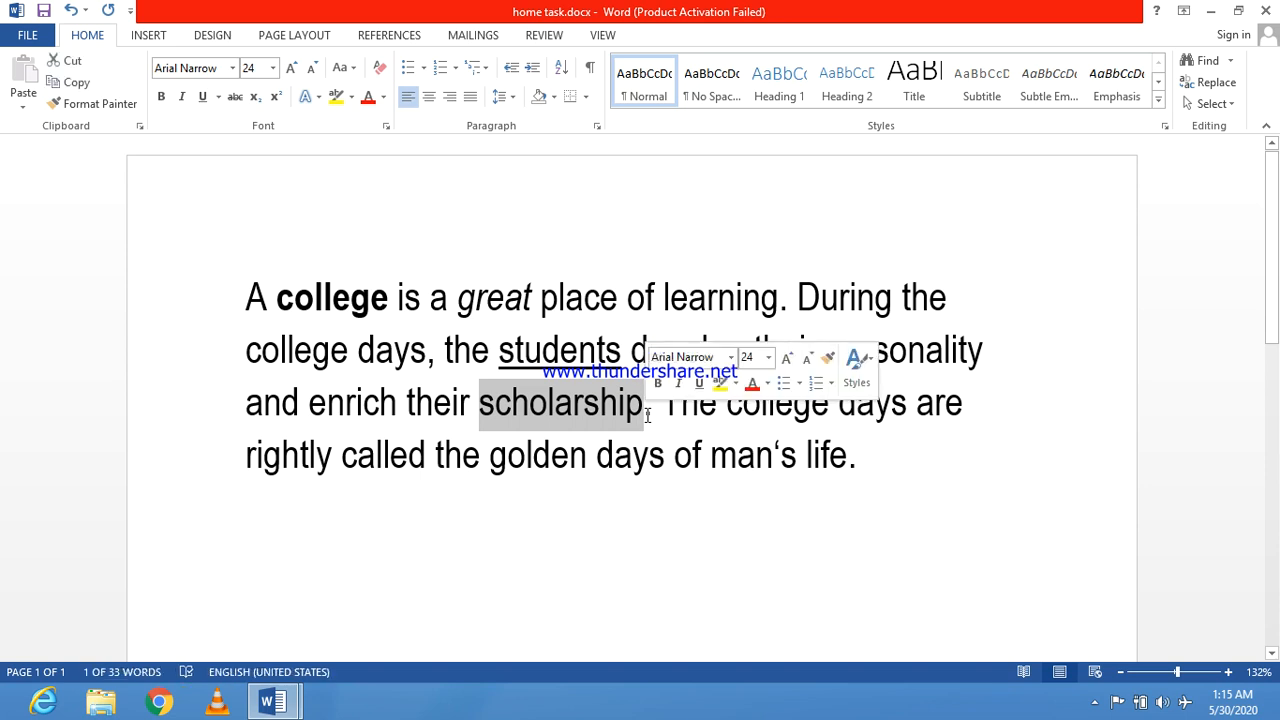
left_click(352, 101)
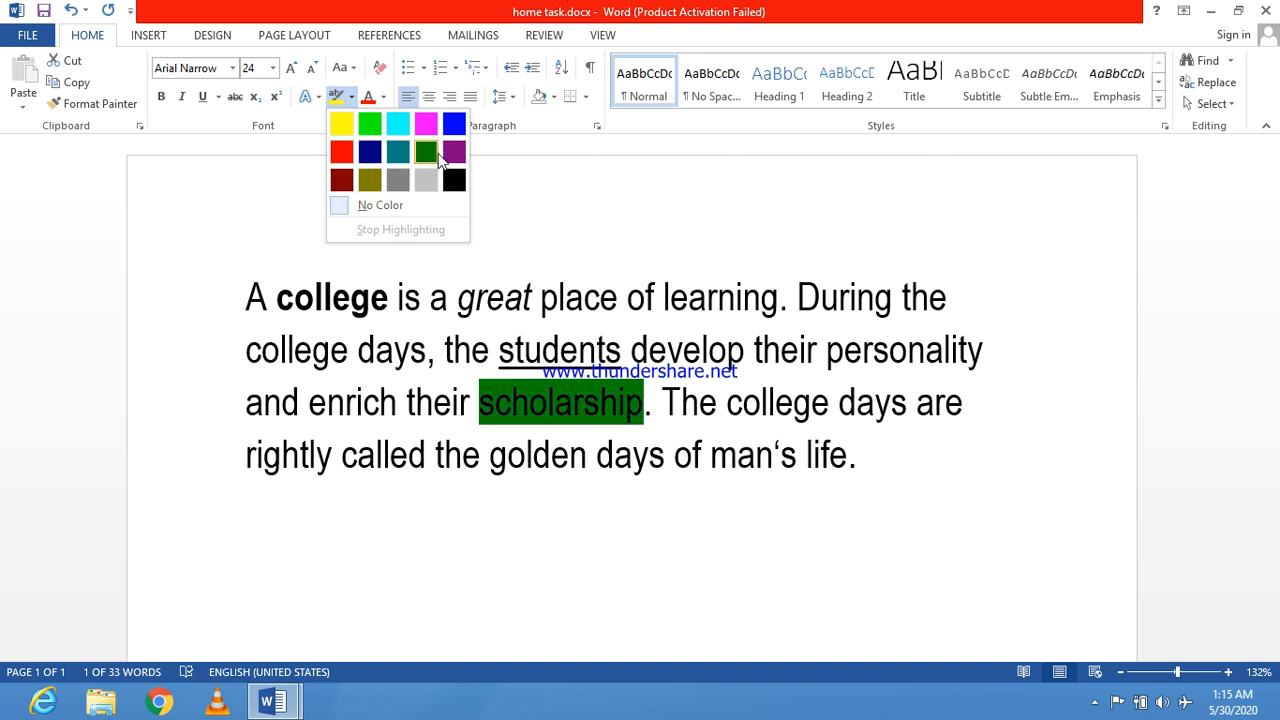
left_click(370, 125)
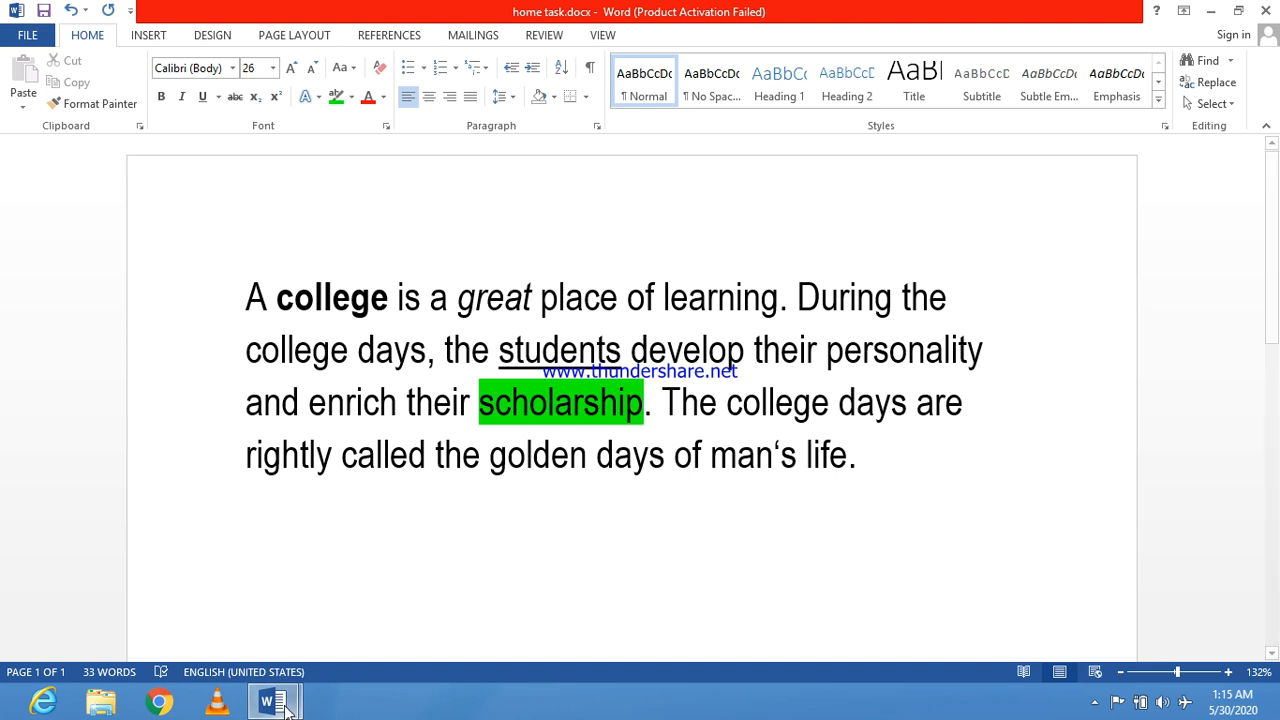
Step: Check the remaining topics in topics.docx, and view the mini toolbar for the word "college" in the third line of home task.docx
mouse_move(276, 700)
left_click(332, 620)
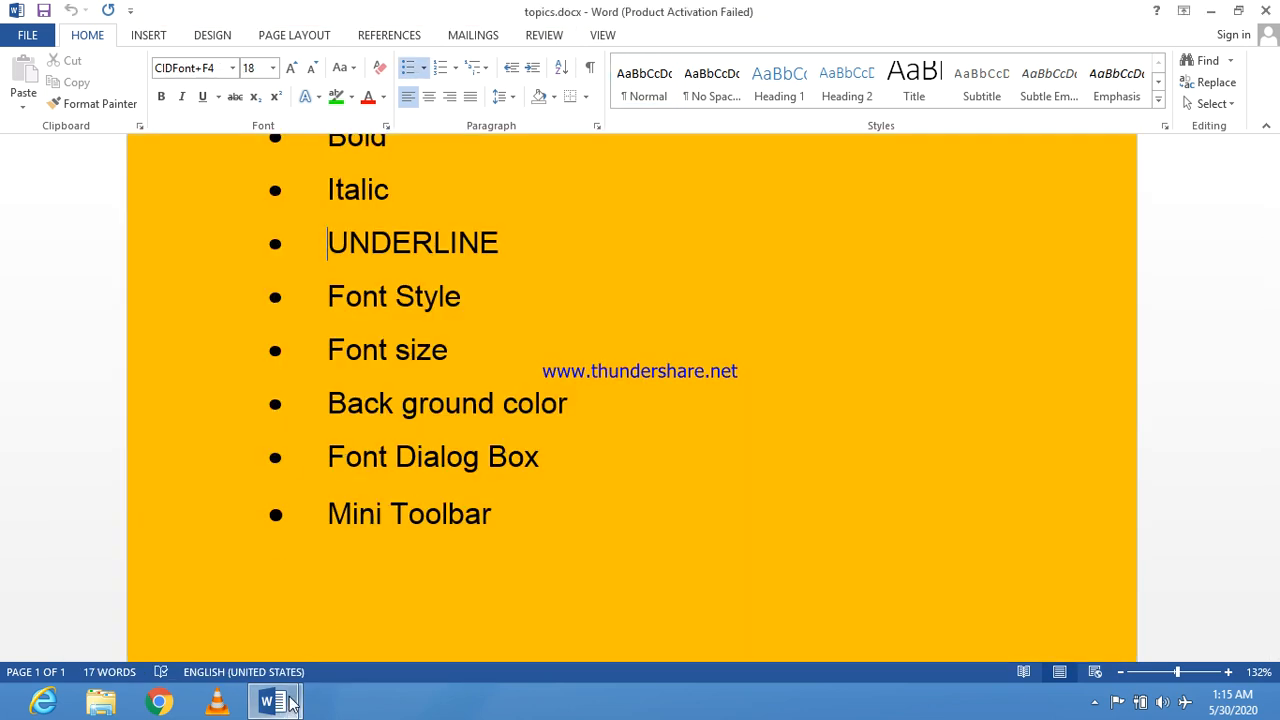
mouse_move(270, 700)
left_click(223, 604)
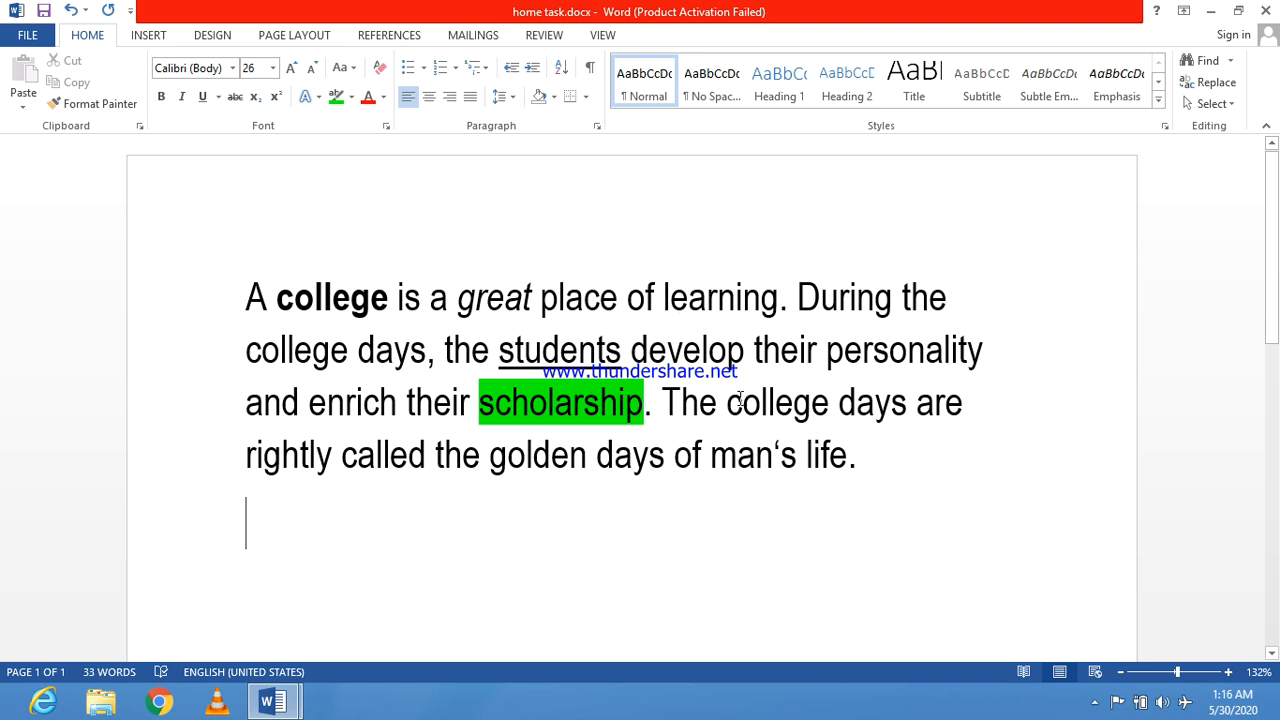
double_click(730, 402)
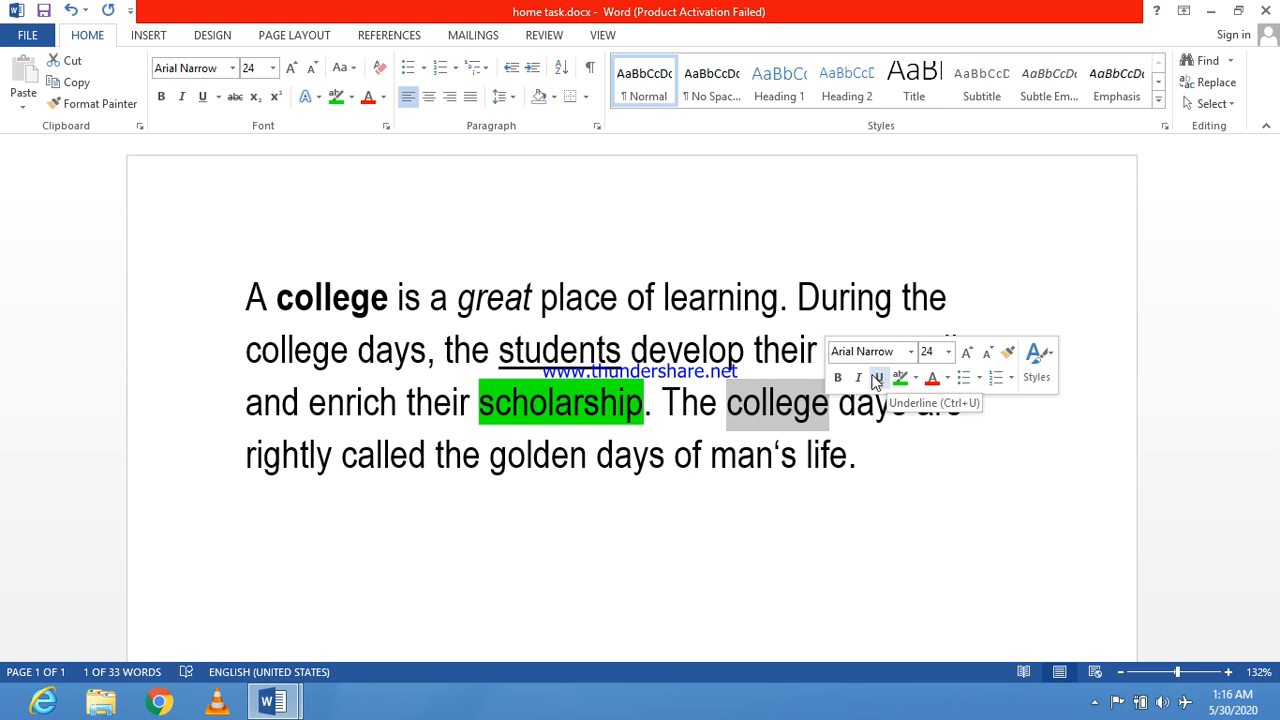
left_click(698, 489)
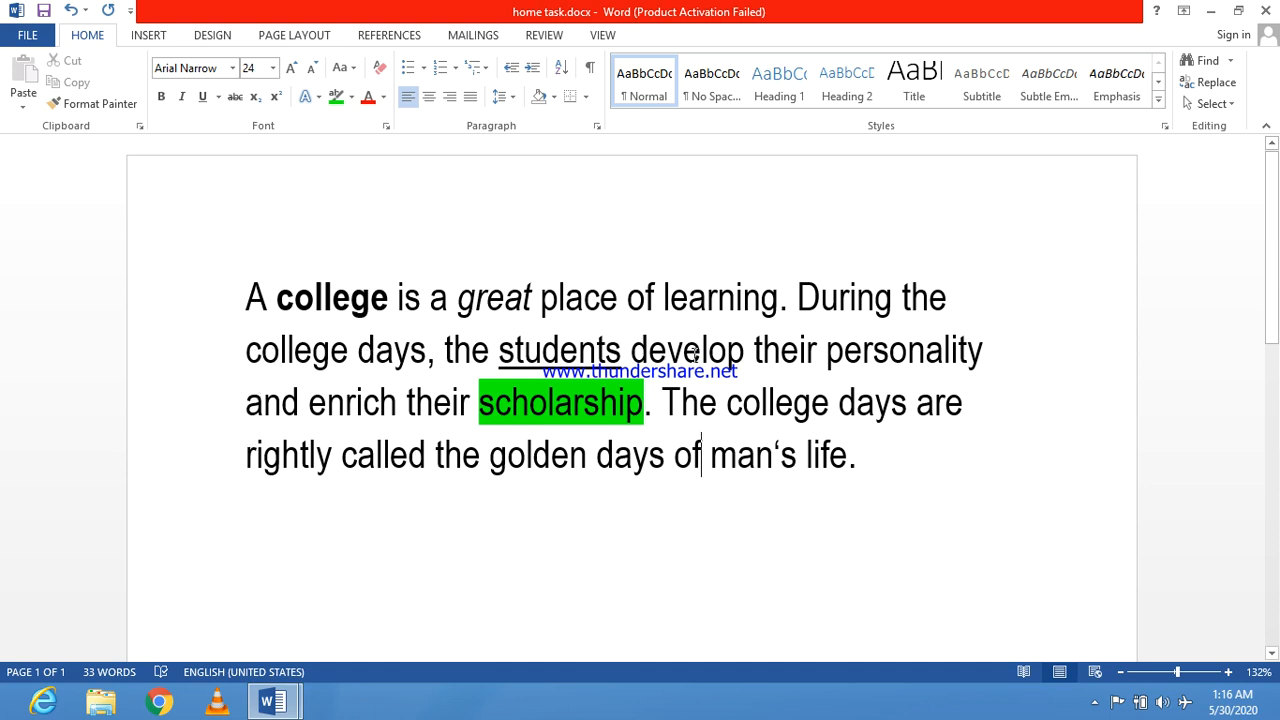
Step: Change the font color of the word "learning" in the first line to the gold theme color
left_click_drag(664, 297, 779, 297)
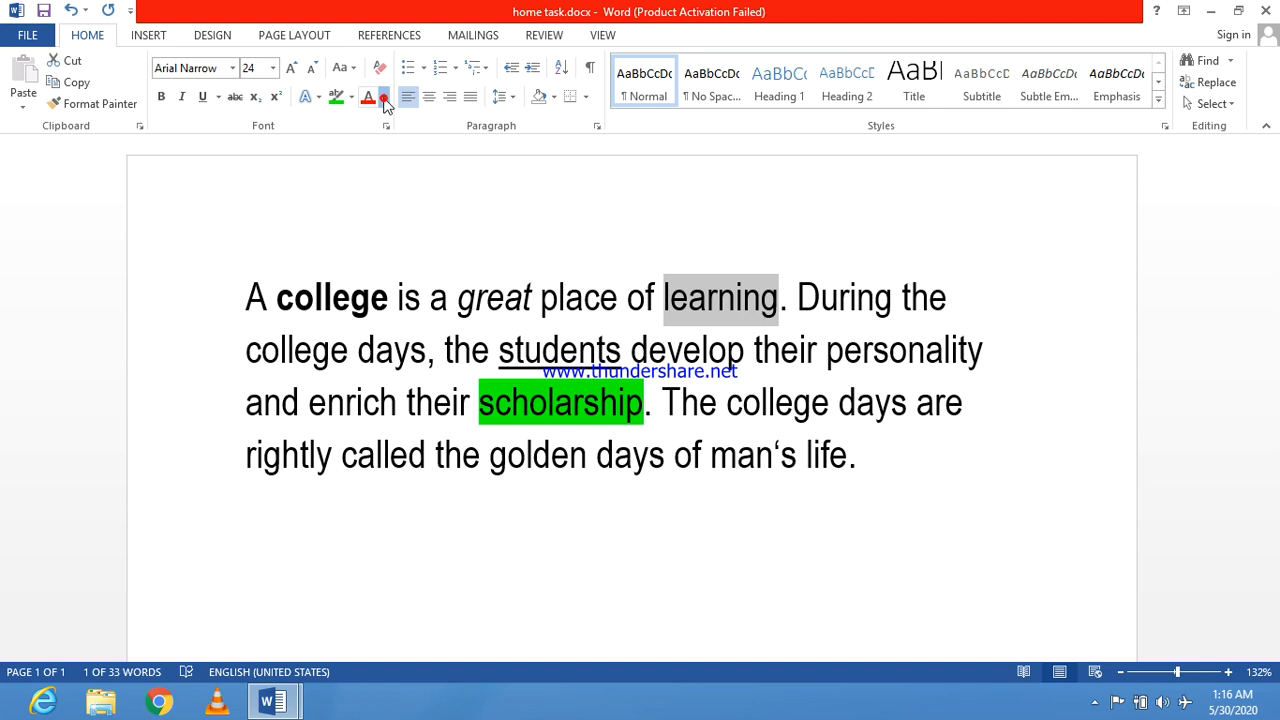
left_click(384, 98)
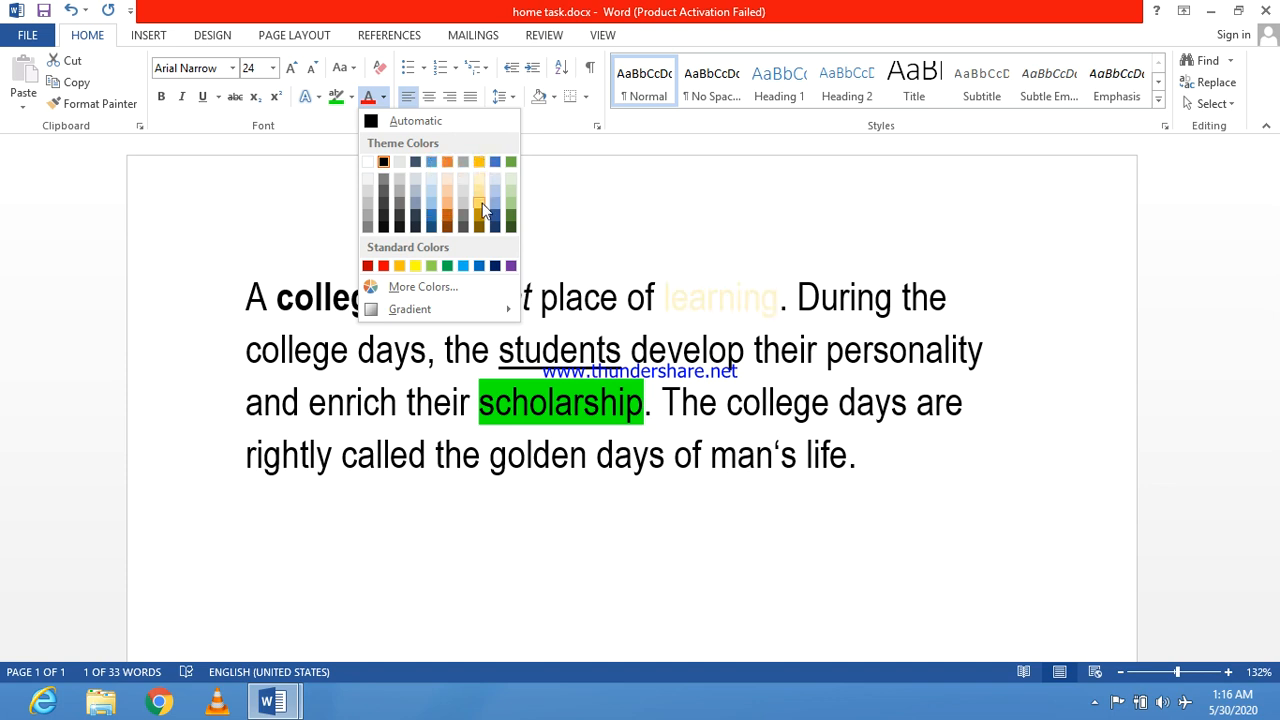
left_click(479, 159)
double_click(712, 300)
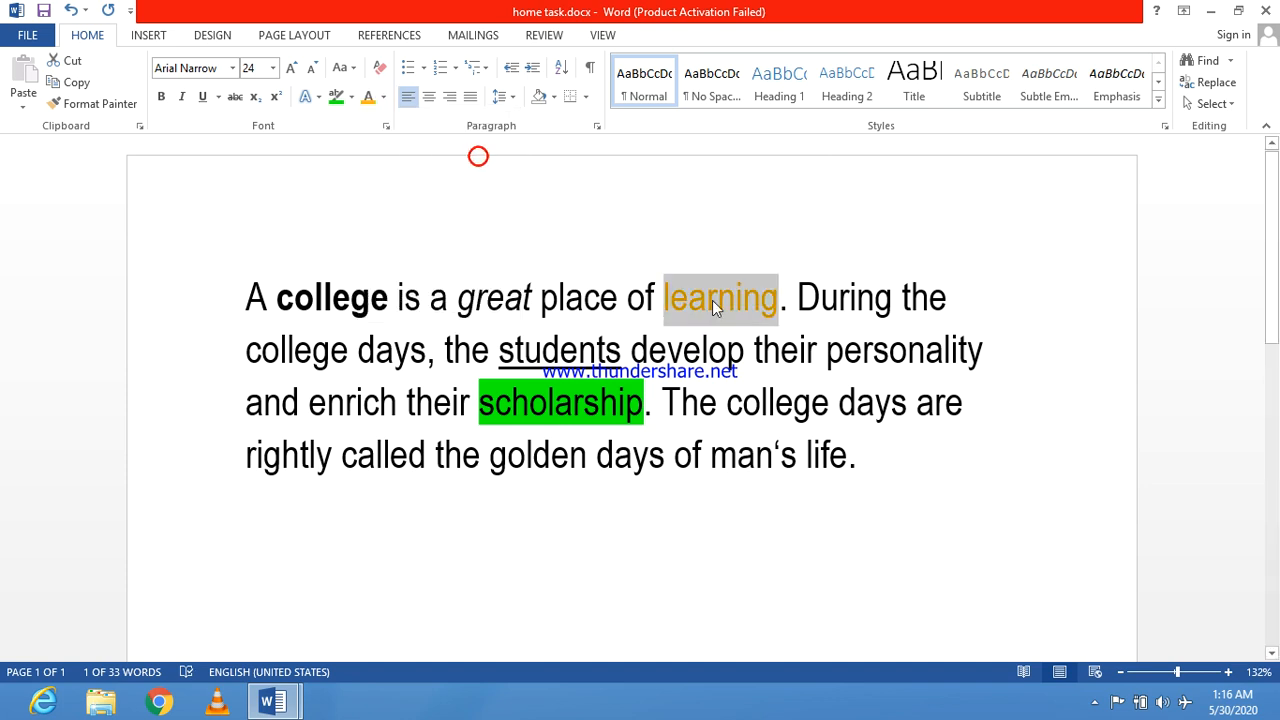
left_click(714, 331)
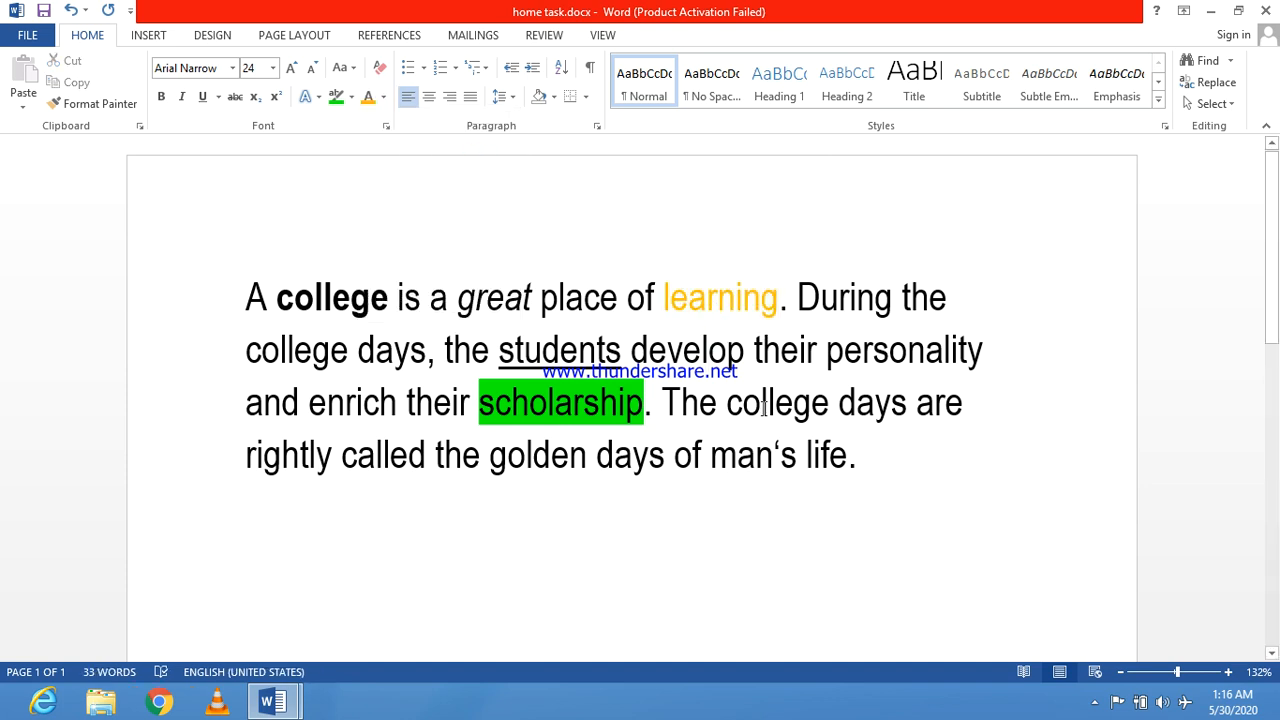